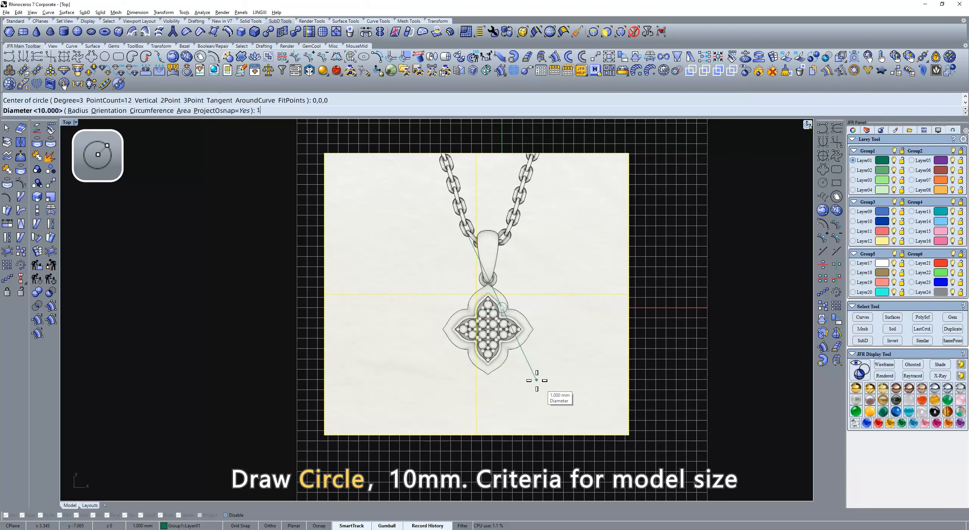
Step: Draw a 10 mm diameter circle at the origin, then scale and move the reference picture so the pendant outline fits it
{"action": "key", "text": "Return"}
{"action": "scroll", "coordinate": [516, 377], "scroll_direction": "up", "scroll_amount": 2}
{"action": "left_click_drag", "start_coordinate": [515, 385], "coordinate": [532, 359]}
{"action": "left_click_drag", "start_coordinate": [483, 421], "coordinate": [486, 441]}
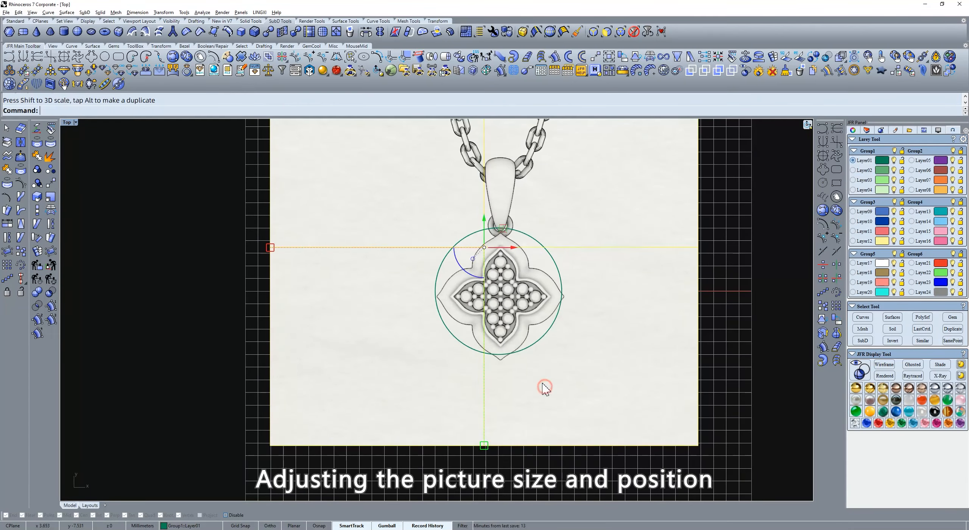
{"action": "scroll", "coordinate": [539, 375], "scroll_direction": "up", "scroll_amount": 5}
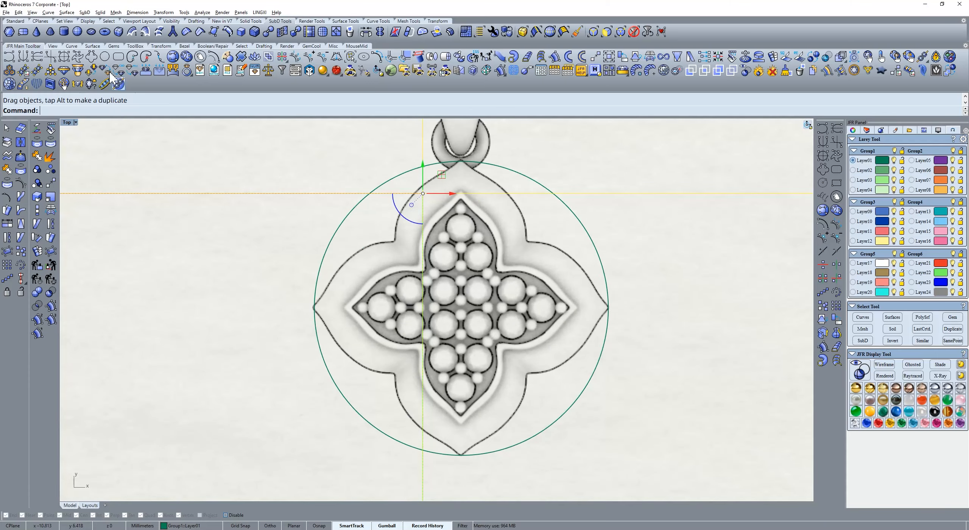
Step: Trace the pendant's outer four-lobed outline with the Polygon Mirror Curve, using a quantity of 4
{"action": "left_click", "coordinate": [118, 83]}
{"action": "scroll", "coordinate": [431, 161], "scroll_direction": "up", "scroll_amount": 4}
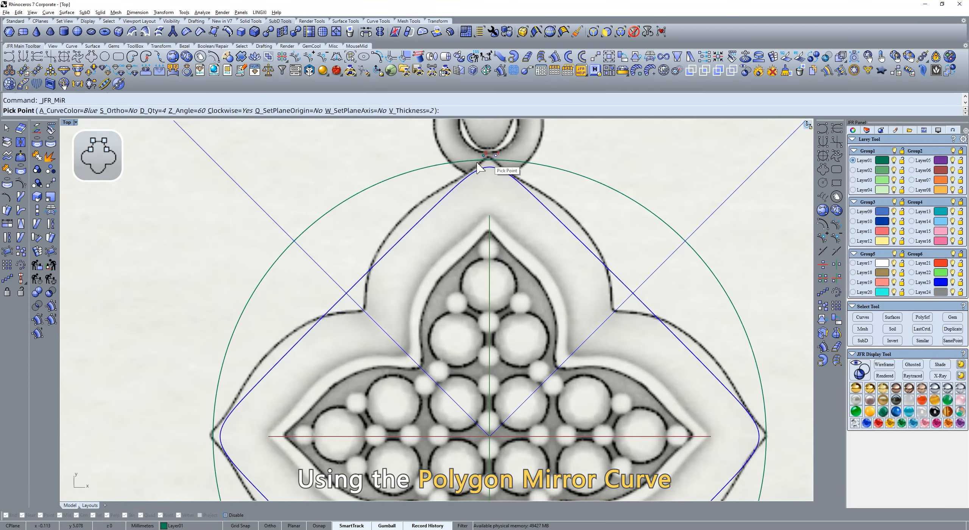
{"action": "left_click", "coordinate": [484, 157]}
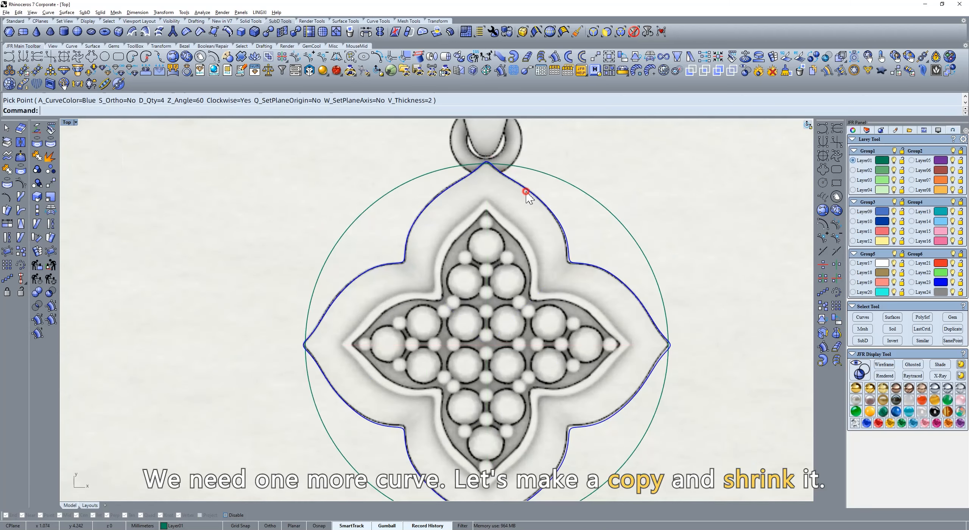
{"action": "left_click", "coordinate": [527, 193]}
Step: Make a scaled-down duplicate of the outer outline, centred inside the gem area
{"action": "right_click_drag", "start_coordinate": [479, 294], "coordinate": [466, 211]}
{"action": "left_click_drag", "start_coordinate": [305, 294], "coordinate": [378, 307]}
{"action": "key", "text": "alt"}
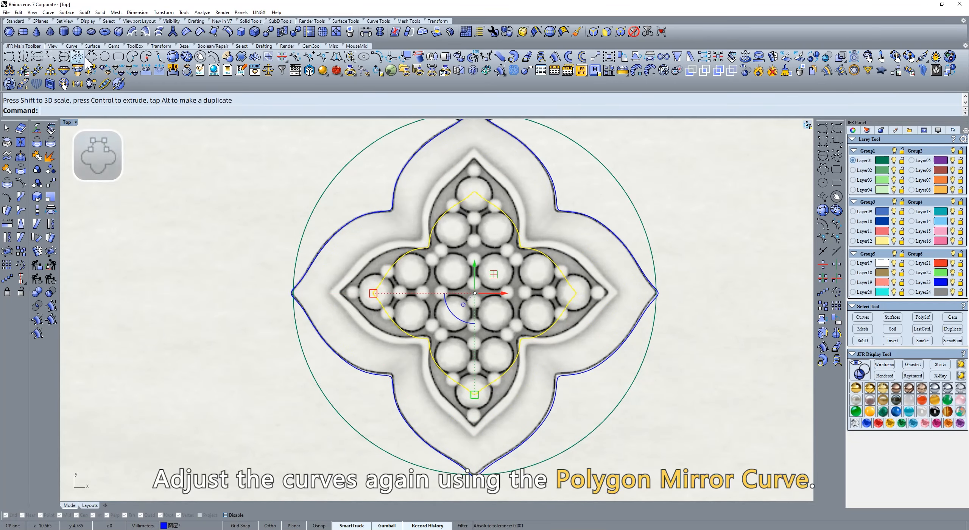
Step: Edit the smaller duplicate as a Polygon Mirror Curve, moving its control points to follow the edge of the dark gem area
{"action": "right_click", "coordinate": [98, 57]}
{"action": "scroll", "coordinate": [499, 192], "scroll_direction": "up", "scroll_amount": 6}
{"action": "right_click_drag", "start_coordinate": [475, 177], "coordinate": [484, 241]}
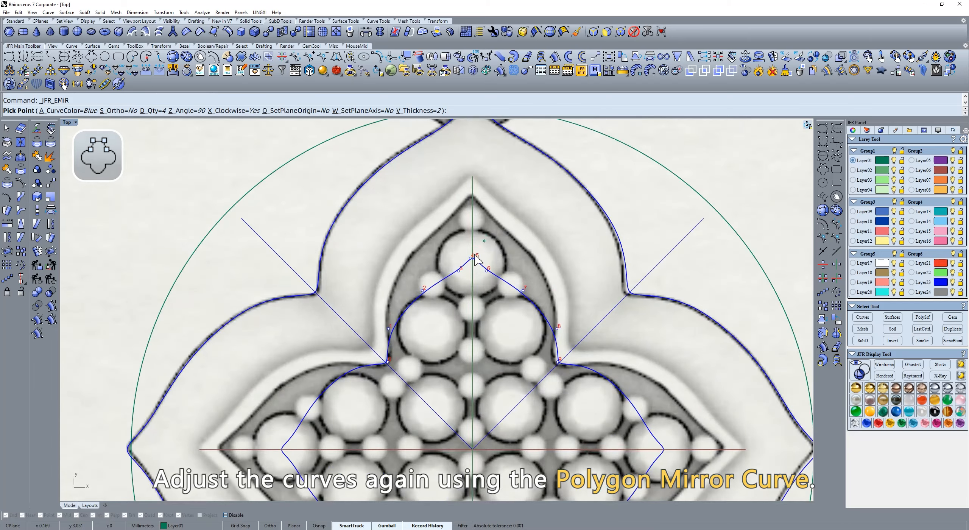
{"action": "left_click_drag", "start_coordinate": [465, 217], "coordinate": [467, 196]}
{"action": "left_click_drag", "start_coordinate": [459, 271], "coordinate": [450, 223]}
{"action": "left_click_drag", "start_coordinate": [422, 291], "coordinate": [403, 270]}
{"action": "left_click_drag", "start_coordinate": [388, 362], "coordinate": [393, 363]}
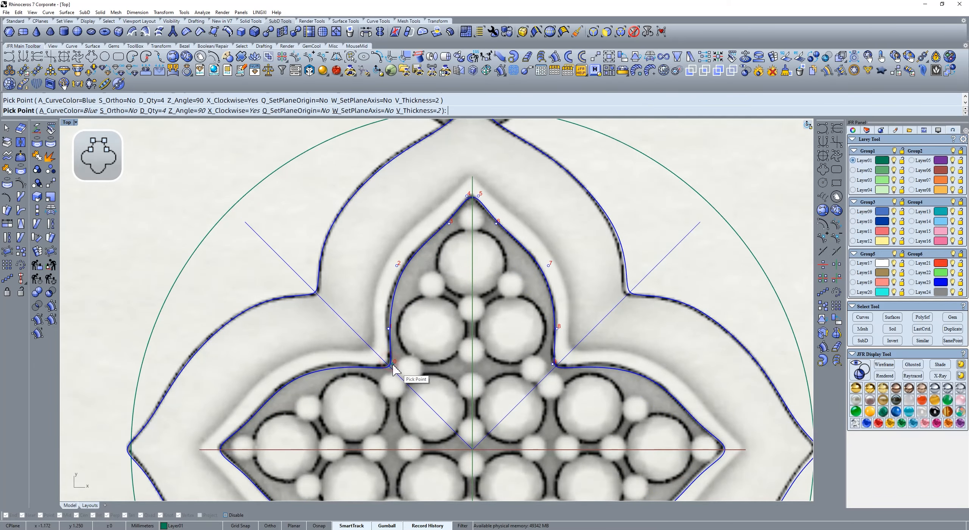
{"action": "left_click_drag", "start_coordinate": [389, 329], "coordinate": [386, 323]}
{"action": "scroll", "coordinate": [441, 315], "scroll_direction": "down", "scroll_amount": 6}
{"action": "right_click", "coordinate": [477, 291]}
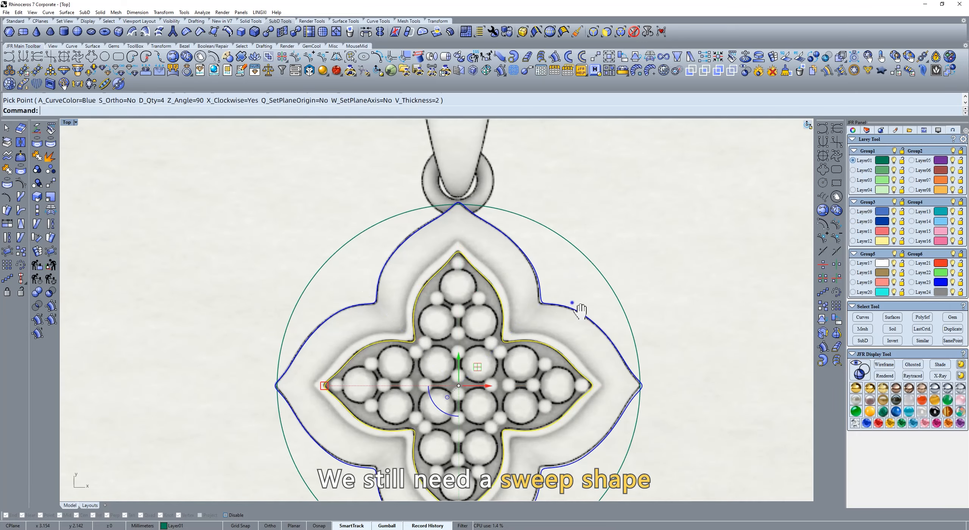
Step: Draw a closed sweep profile beside the pendant with Simple Curve, with a small step at its top and a rounded outer shoulder
{"action": "right_click_drag", "start_coordinate": [580, 310], "coordinate": [514, 252]}
{"action": "left_click", "coordinate": [672, 266]}
{"action": "left_click", "coordinate": [824, 140]}
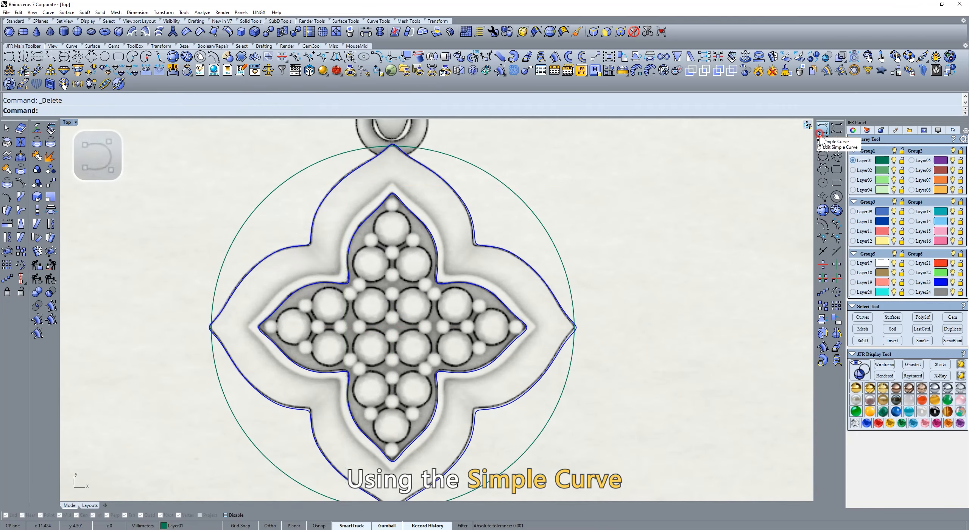
{"action": "left_click", "coordinate": [628, 287]}
{"action": "double_click", "coordinate": [628, 345]}
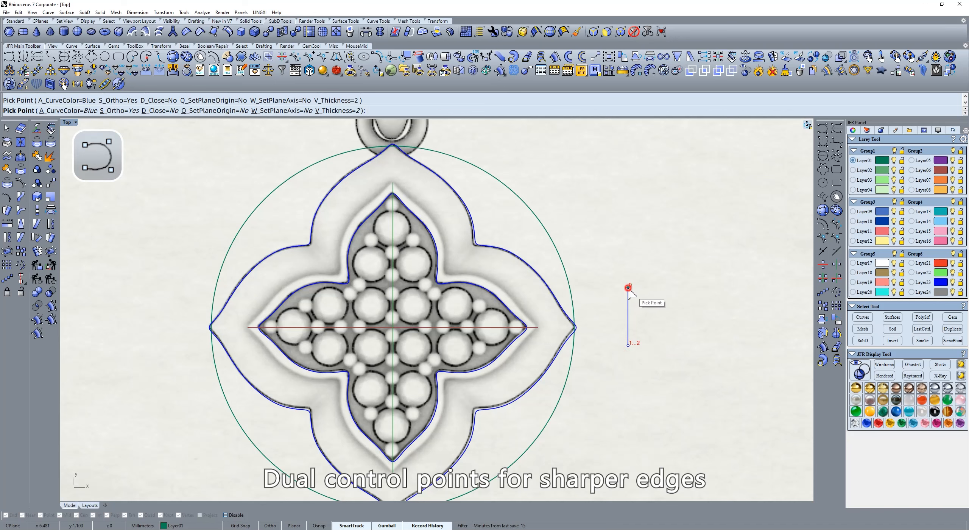
{"action": "left_click", "coordinate": [641, 287]}
{"action": "scroll", "coordinate": [642, 288], "scroll_direction": "up", "scroll_amount": 3}
{"action": "key", "text": "s"}
{"action": "left_click", "coordinate": [686, 314]}
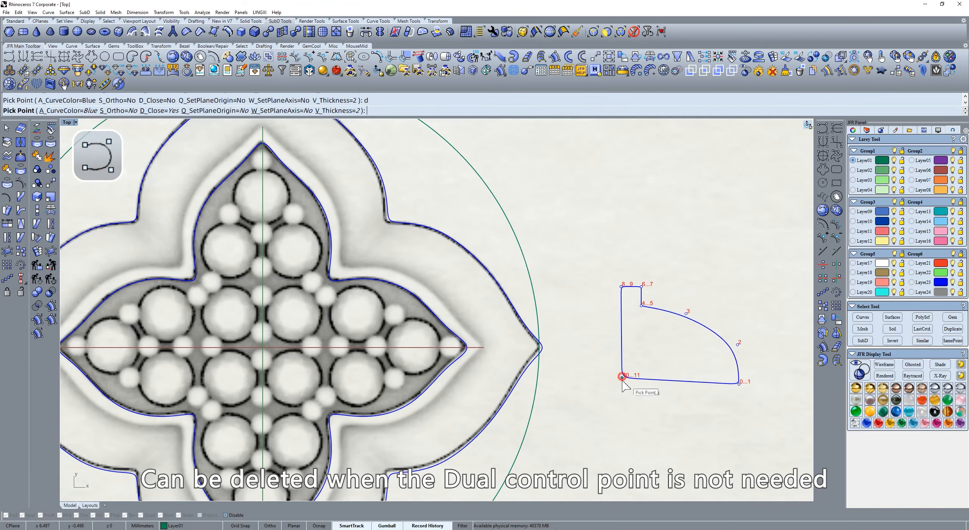
Step: Adjust the profile's control points to round the small step's upper corner and refine the shoulder, and finish the curve
{"action": "left_click_drag", "start_coordinate": [642, 306], "coordinate": [645, 287]}
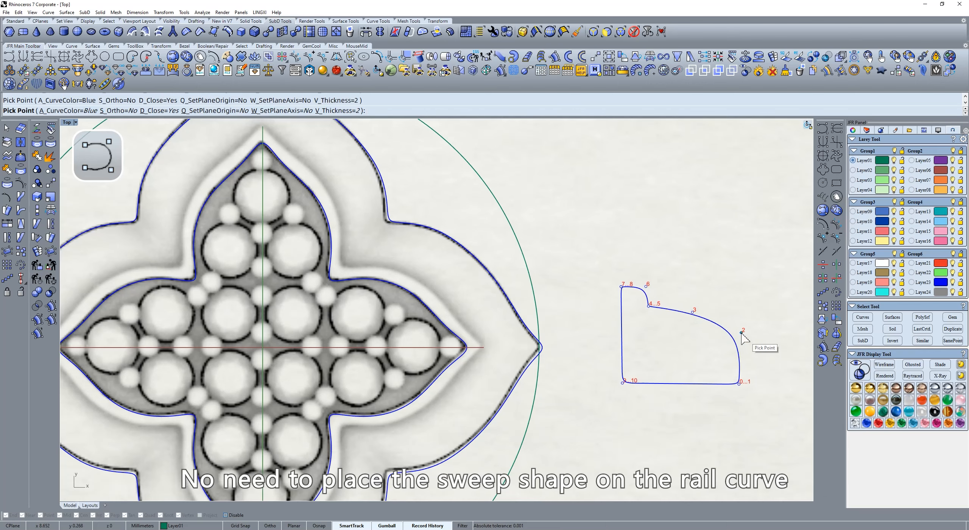
{"action": "key", "text": "Return"}
{"action": "scroll", "coordinate": [731, 317], "scroll_direction": "down", "scroll_amount": 5}
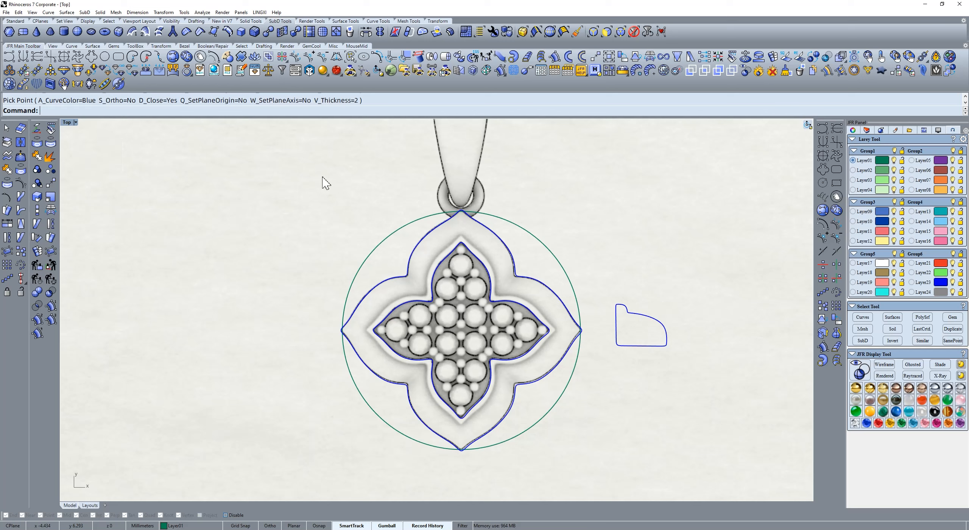
Step: Set up a two-rail sweep using the inner and outer outlines as rails and the closed profile as the section
{"action": "left_click", "coordinate": [93, 46]}
{"action": "left_click", "coordinate": [91, 57]}
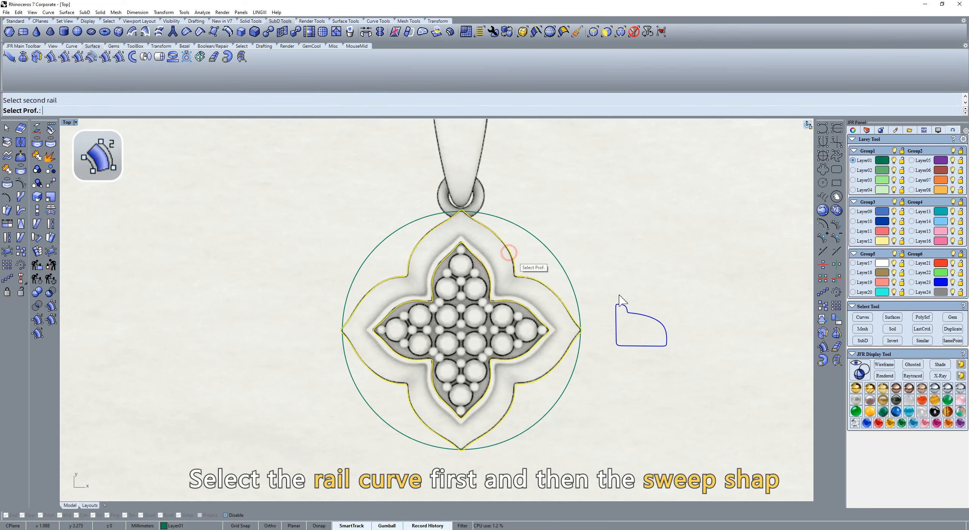
{"action": "left_click", "coordinate": [654, 322]}
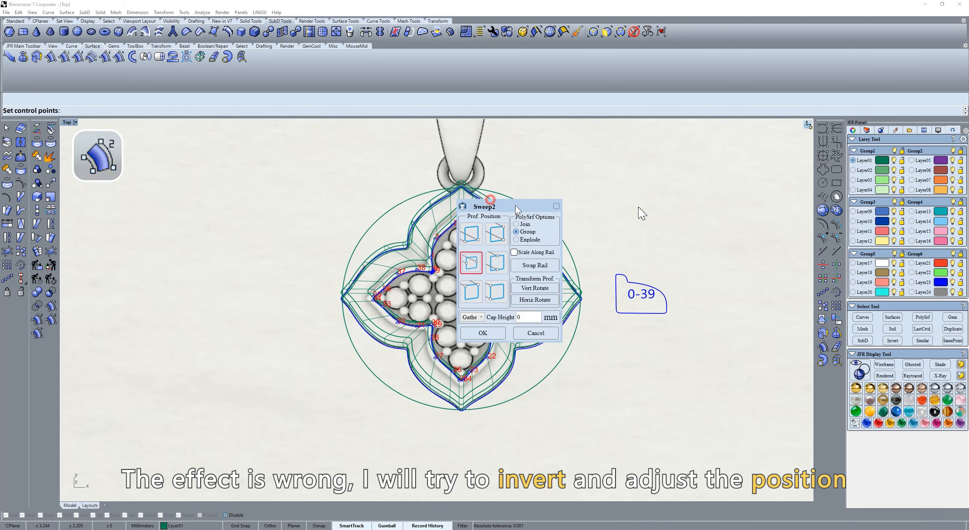
{"action": "key", "text": "Return"}
Step: Rotate the sweep profile vertically, change its position so the frame stands correctly between the rails, and accept the sweep
{"action": "right_click_drag", "start_coordinate": [562, 227], "coordinate": [546, 251]}
{"action": "left_click", "coordinate": [678, 284]}
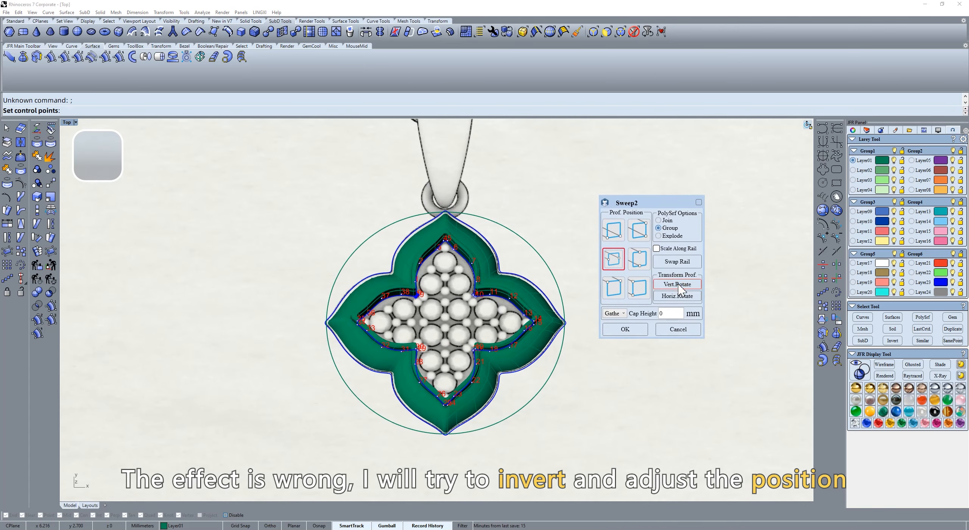
{"action": "right_click_drag", "start_coordinate": [553, 289], "coordinate": [567, 246], "text": "ctrl+shift"}
{"action": "left_click", "coordinate": [611, 234]}
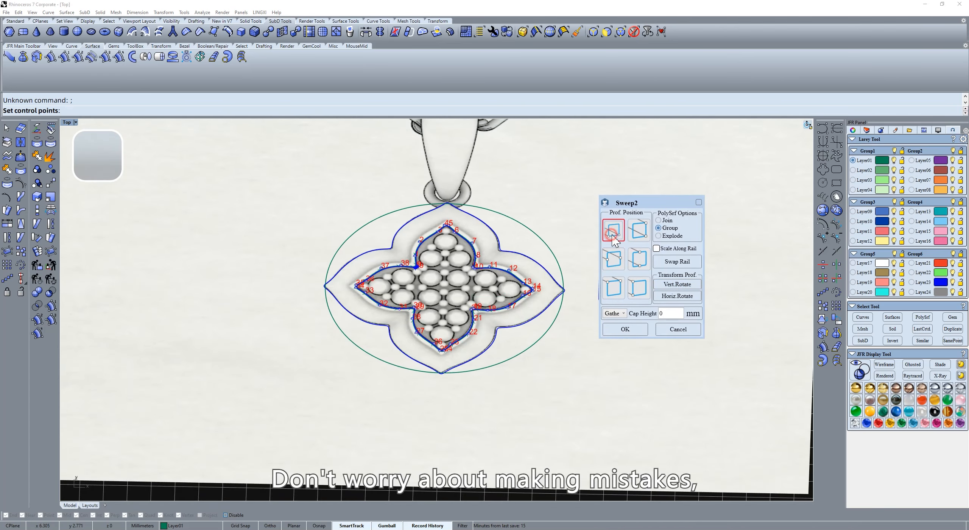
{"action": "left_click", "coordinate": [613, 288]}
{"action": "right_click_drag", "start_coordinate": [515, 277], "coordinate": [502, 292], "text": "ctrl+shift"}
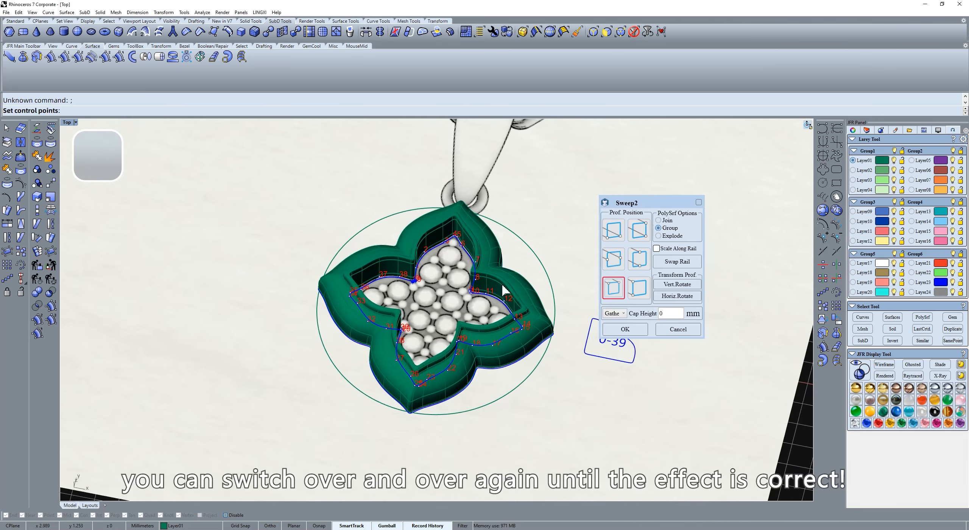
{"action": "left_click", "coordinate": [632, 329]}
Step: Fill the frame's inner opening with a four-lobed surface and enlarge it slightly to meet the frame
{"action": "left_click", "coordinate": [622, 268]}
{"action": "right_click_drag", "start_coordinate": [449, 257], "coordinate": [469, 282], "text": "ctrl+shift"}
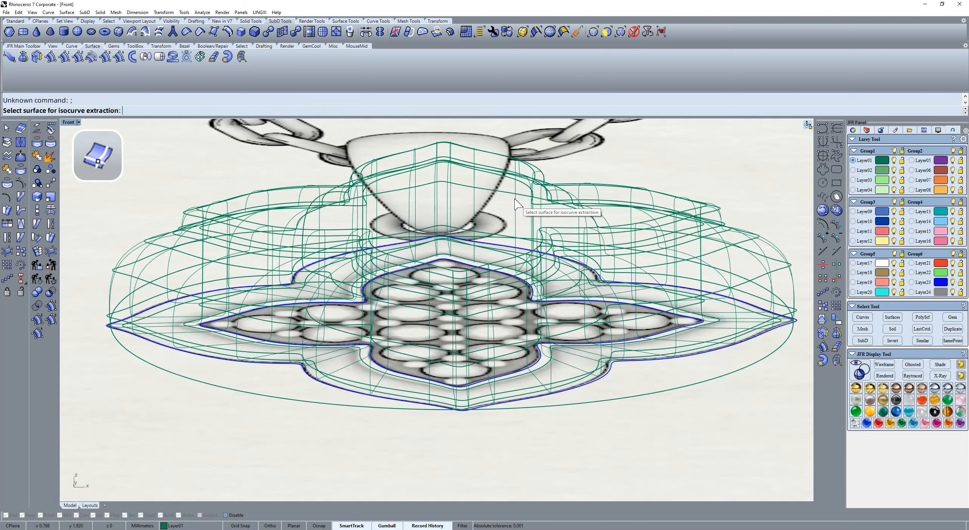
{"action": "left_click", "coordinate": [514, 210]}
{"action": "left_click", "coordinate": [539, 219]}
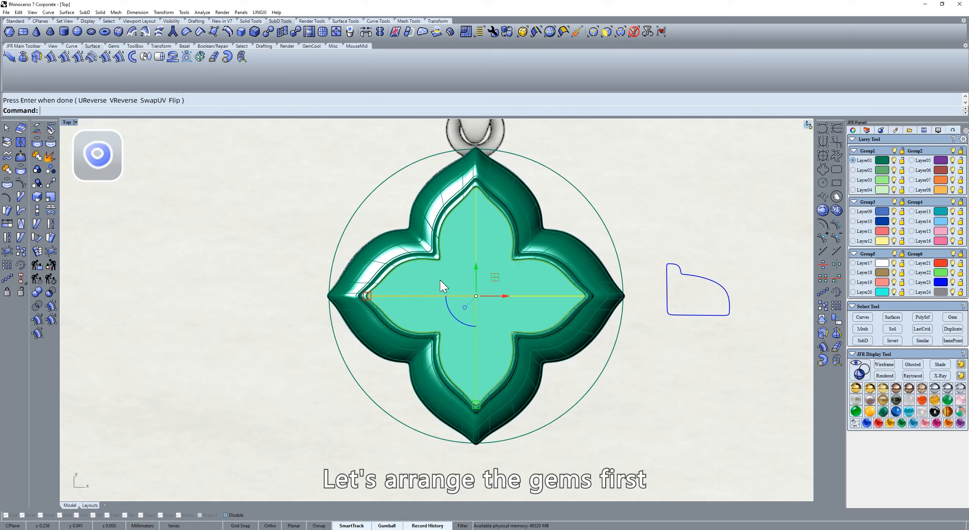
{"action": "key", "text": "Return"}
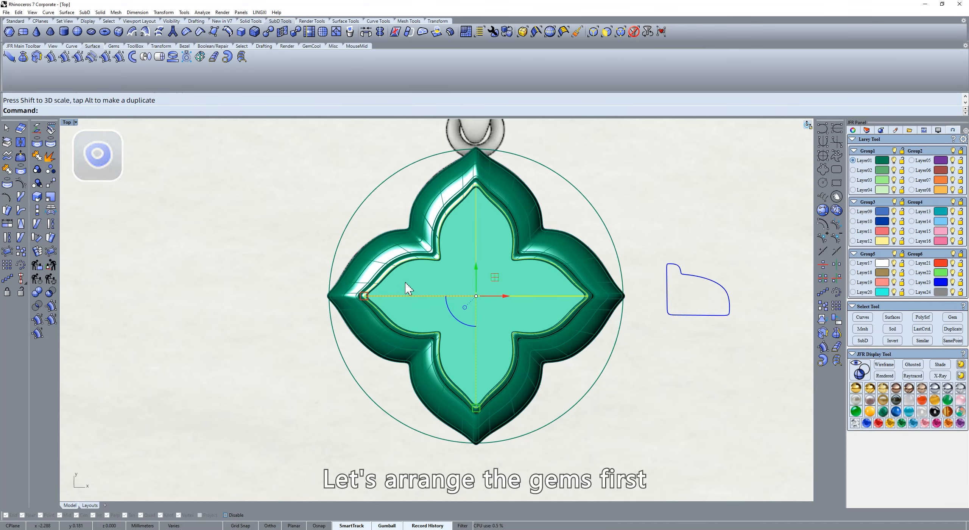
Step: Place a Gem arrangement by range on the inner surface, starting at its centre
{"action": "left_click", "coordinate": [31, 45]}
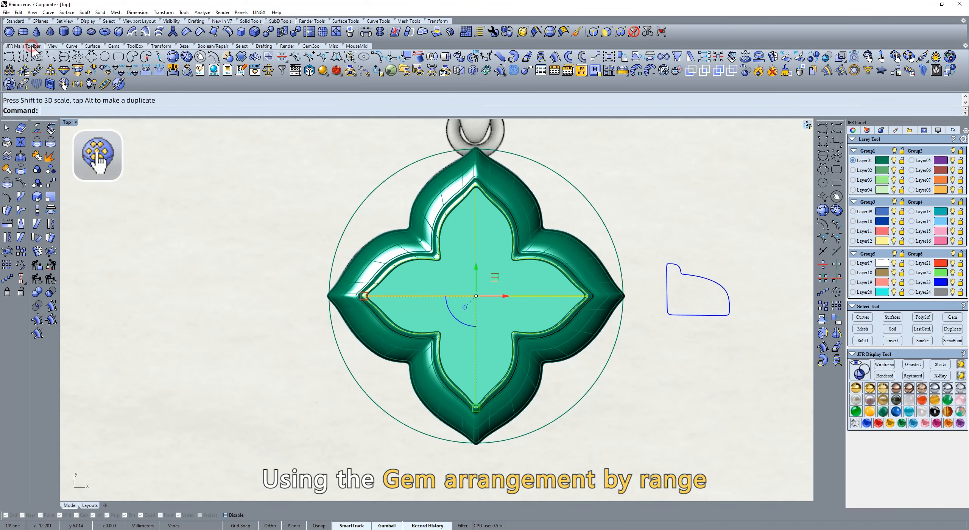
{"action": "left_click", "coordinate": [64, 83]}
{"action": "left_click", "coordinate": [457, 212]}
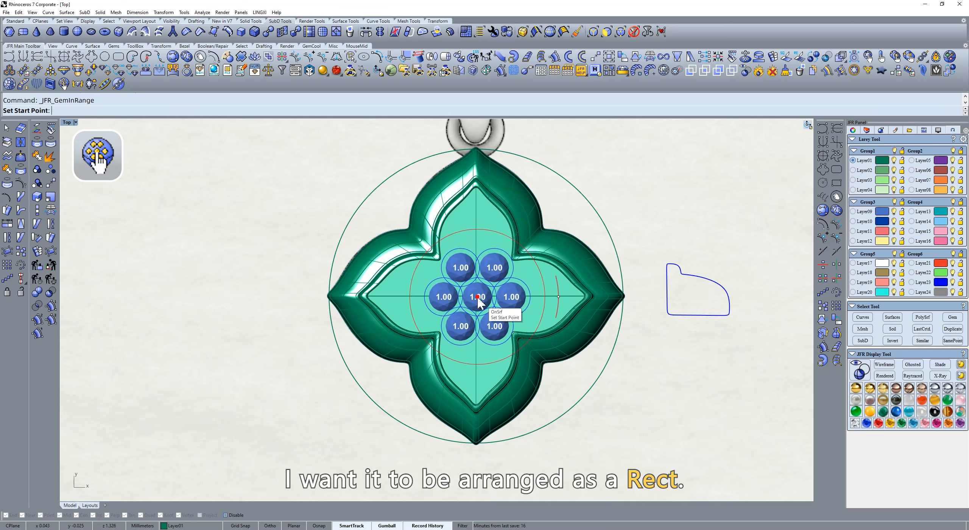
{"action": "left_click", "coordinate": [477, 296]}
Step: Set the gem arrangement to Rect, widen its range and shift its start point so twelve 1.00 mm gems sit symmetrically
{"action": "left_click_drag", "start_coordinate": [474, 198], "coordinate": [700, 221]}
{"action": "left_click", "coordinate": [666, 246]}
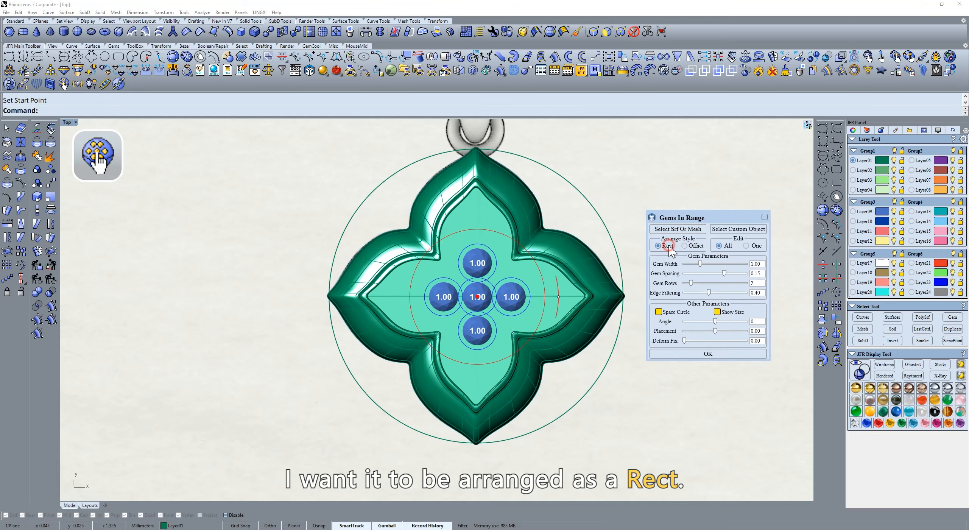
{"action": "left_click_drag", "start_coordinate": [541, 273], "coordinate": [572, 281]}
{"action": "left_click_drag", "start_coordinate": [477, 296], "coordinate": [460, 313]}
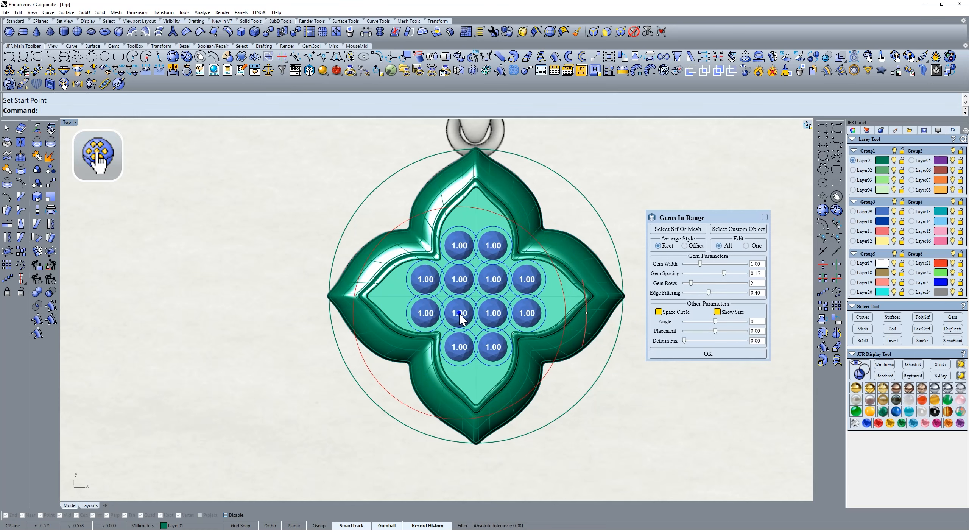
{"action": "left_click", "coordinate": [719, 355]}
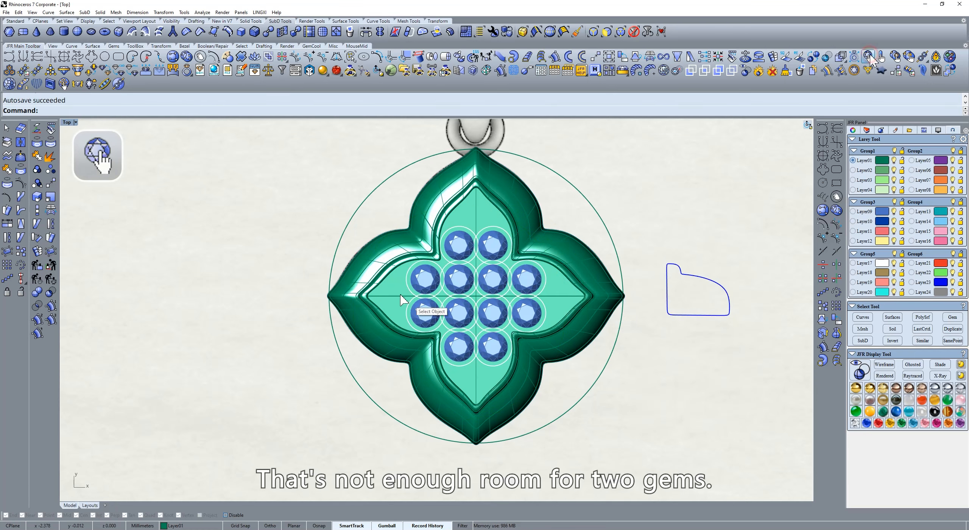
Step: Add a 1 mm gem in each of the four lobe tips of the inner surface with Gem On Object
{"action": "left_click", "coordinate": [868, 57]}
{"action": "left_click", "coordinate": [400, 303]}
{"action": "scroll", "coordinate": [399, 299], "scroll_direction": "up", "scroll_amount": 4}
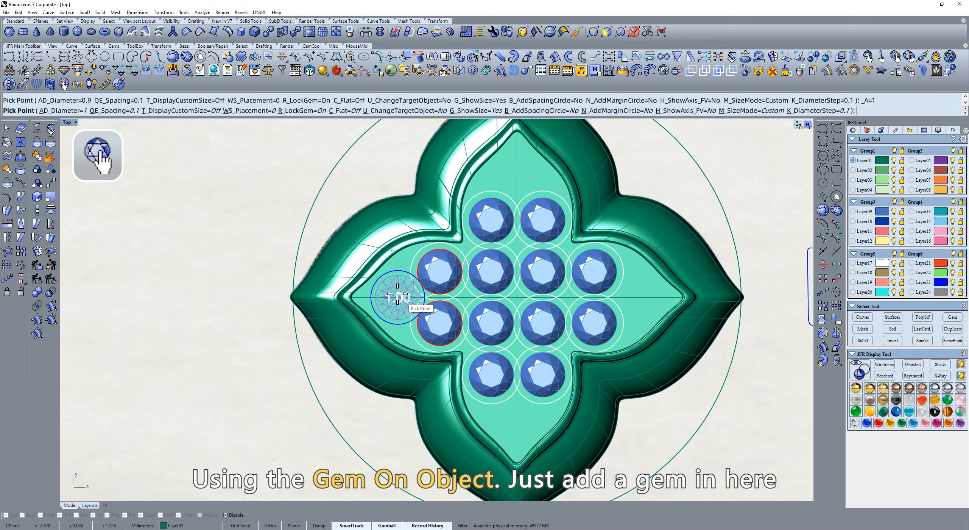
{"action": "left_click", "coordinate": [398, 296]}
{"action": "left_click", "coordinate": [517, 178]}
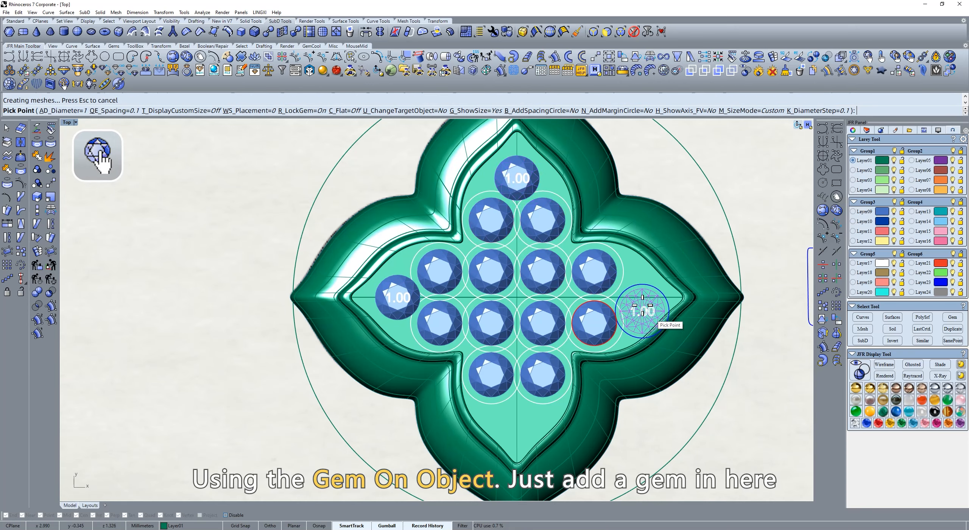
{"action": "left_click", "coordinate": [639, 301]}
{"action": "left_click", "coordinate": [518, 412]}
{"action": "right_click", "coordinate": [518, 412]}
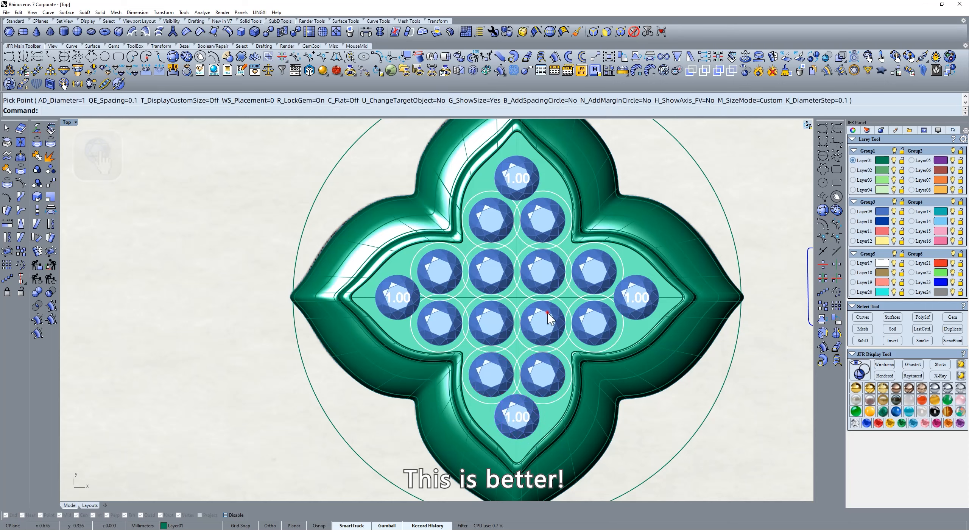
Step: Generate 0.45 mm prongs for all the gems on the inner surface with Prong For Pave Gems
{"action": "left_click", "coordinate": [547, 313]}
{"action": "left_click", "coordinate": [50, 71]}
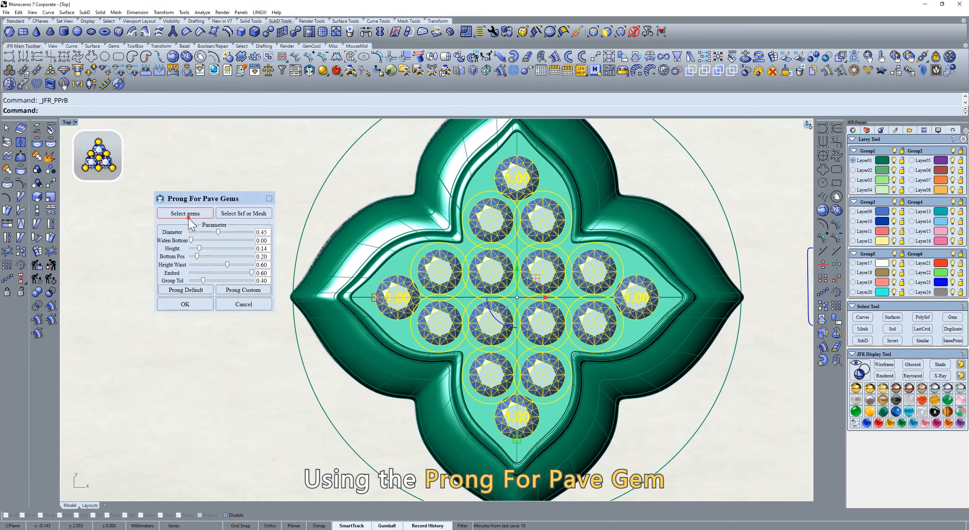
{"action": "left_click", "coordinate": [189, 218]}
{"action": "left_click", "coordinate": [253, 213]}
{"action": "left_click", "coordinate": [491, 192]}
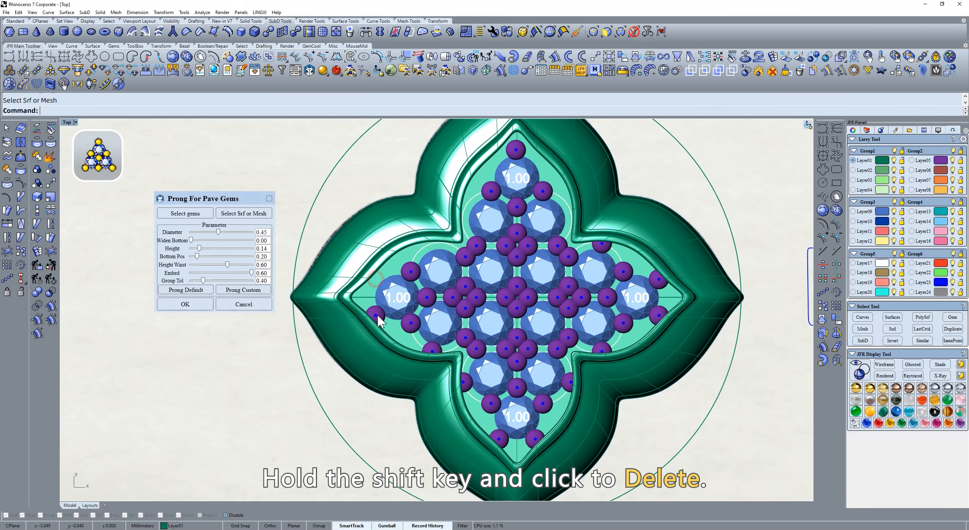
Step: Delete the excess prongs along the edges and between the gems, centre one prong at each lobe tip, and accept the prongs
{"action": "left_click", "coordinate": [467, 382], "text": "shift"}
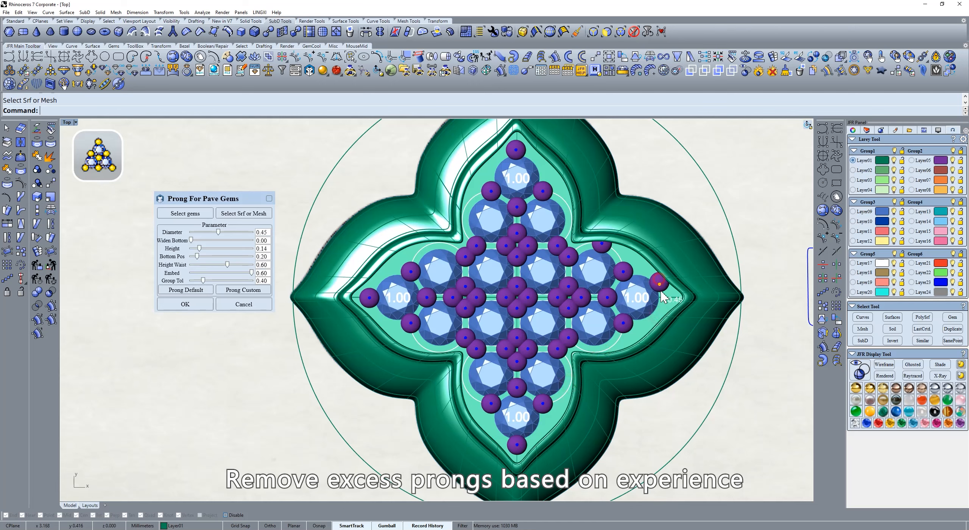
{"action": "left_click_drag", "start_coordinate": [661, 292], "coordinate": [665, 296]}
{"action": "left_click", "coordinate": [517, 231], "text": "shift"}
{"action": "left_click", "coordinate": [517, 257], "text": "shift"}
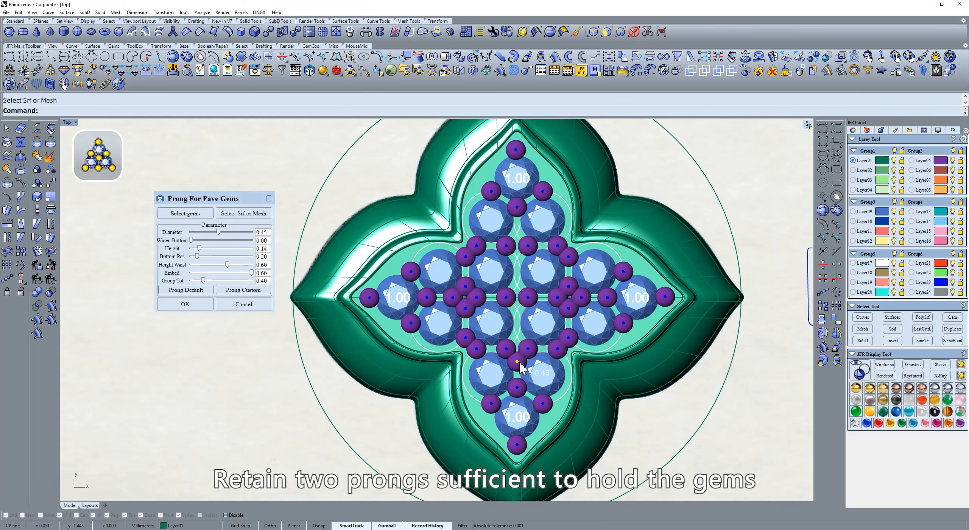
{"action": "left_click", "coordinate": [568, 286], "text": "shift"}
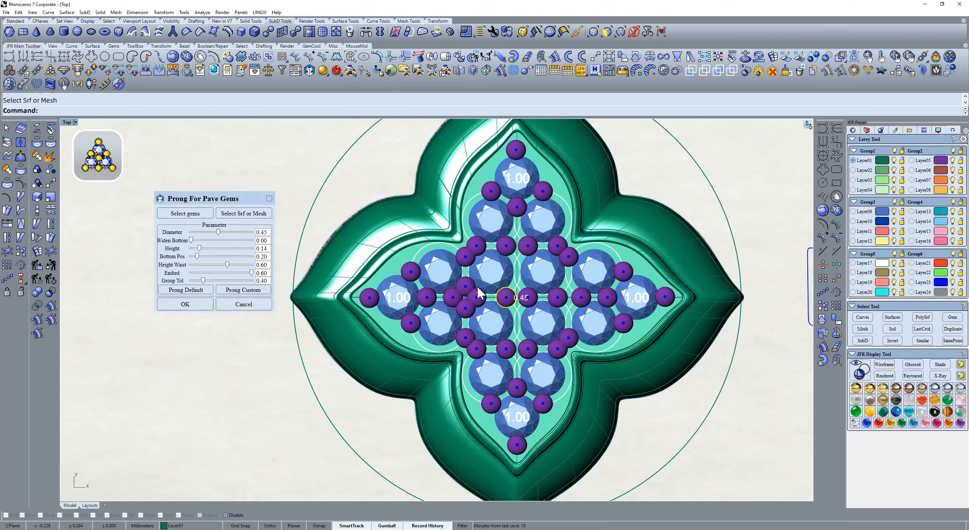
{"action": "left_click", "coordinate": [465, 287], "text": "shift"}
{"action": "left_click", "coordinate": [465, 308], "text": "shift"}
{"action": "left_click", "coordinate": [185, 304]}
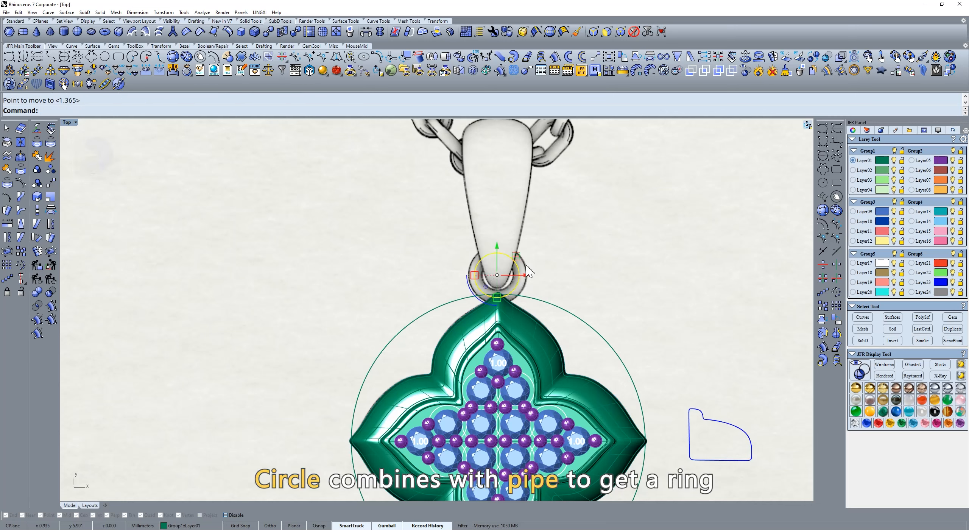
Step: Turn the small circle above the pendant into a ring with JFR Pipe, using a pipe diameter of 0.5
{"action": "left_click", "coordinate": [513, 58]}
{"action": "double_click", "coordinate": [335, 208]}
{"action": "type", "text": "0.5"}
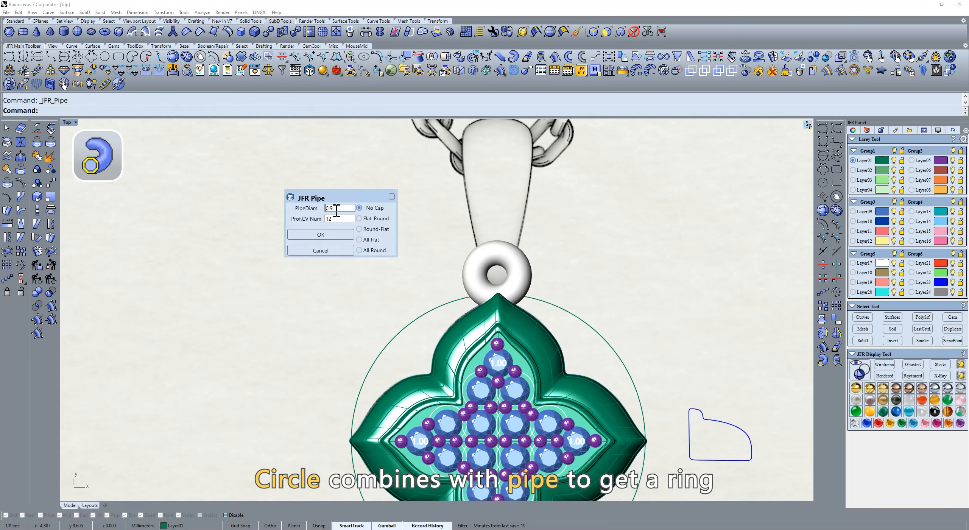
{"action": "left_click", "coordinate": [314, 235]}
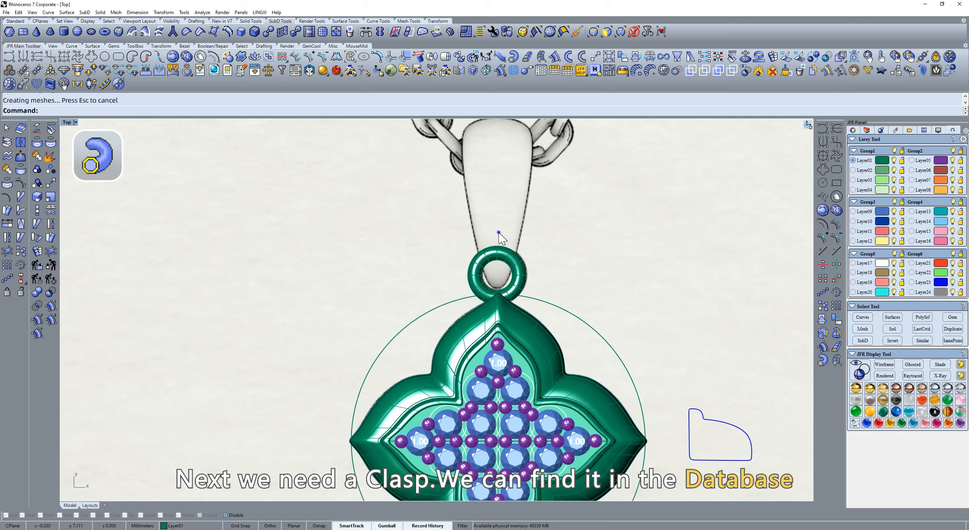
Step: Insert the first Melon seed clasp model from the Clasp category of the JFR database
{"action": "scroll", "coordinate": [499, 233], "scroll_direction": "down", "scroll_amount": 2}
{"action": "right_click_drag", "start_coordinate": [498, 232], "coordinate": [485, 312]}
{"action": "type", "text": "t"}
{"action": "key", "text": "Return"}
{"action": "left_click", "coordinate": [214, 71]}
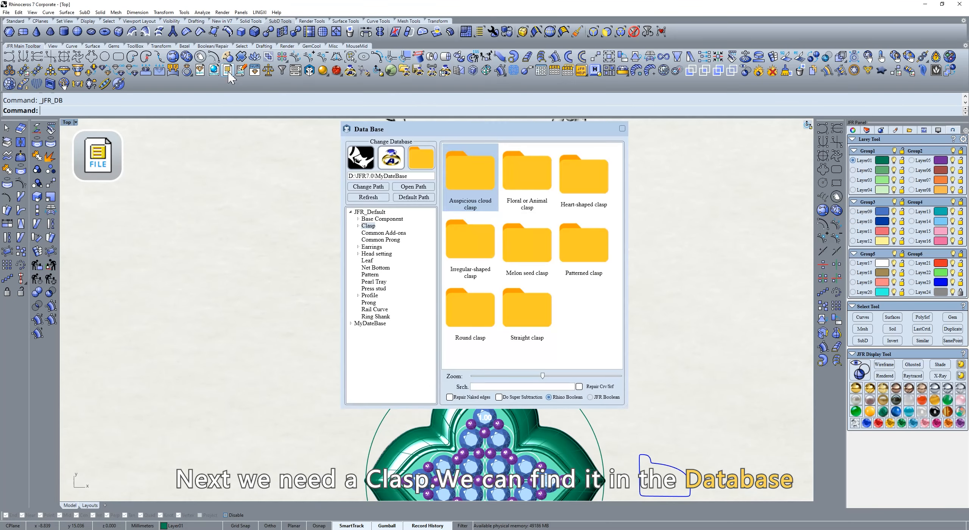
{"action": "double_click", "coordinate": [367, 226]}
{"action": "left_click", "coordinate": [378, 261]}
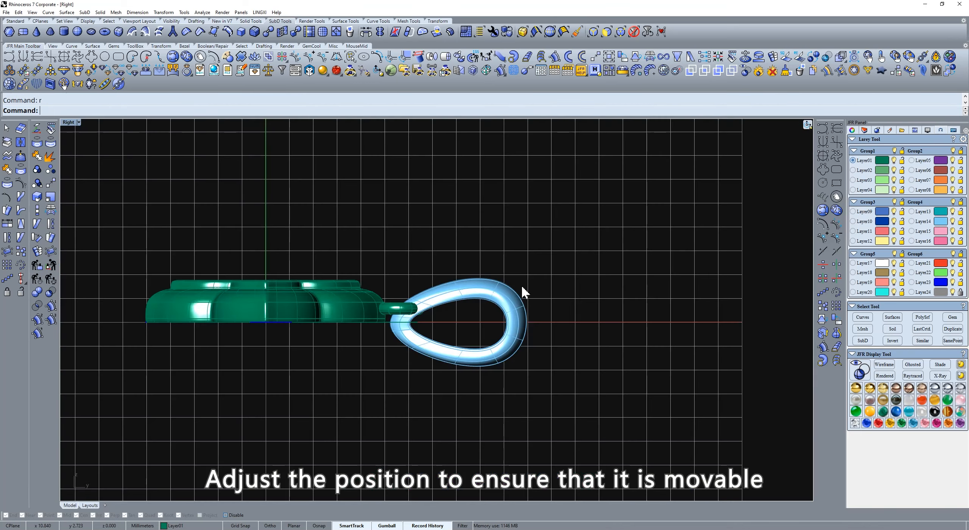
{"action": "left_click", "coordinate": [513, 288]}
Step: Position the clasp through the connecting ring so that it matches the bail in the reference picture
{"action": "scroll", "coordinate": [484, 286], "scroll_direction": "up", "scroll_amount": 6}
{"action": "left_click_drag", "start_coordinate": [415, 267], "coordinate": [416, 242]}
{"action": "scroll", "coordinate": [497, 262], "scroll_direction": "down", "scroll_amount": 6}
{"action": "type", "text": "t"}
{"action": "key", "text": "Return"}
{"action": "left_click", "coordinate": [614, 239]}
Step: Sketch a symmetrical U-shaped curve along both sides of the pictured chain with Vertical Mirror Curve
{"action": "scroll", "coordinate": [614, 240], "scroll_direction": "down", "scroll_amount": 6}
{"action": "right_click_drag", "start_coordinate": [614, 240], "coordinate": [585, 296]}
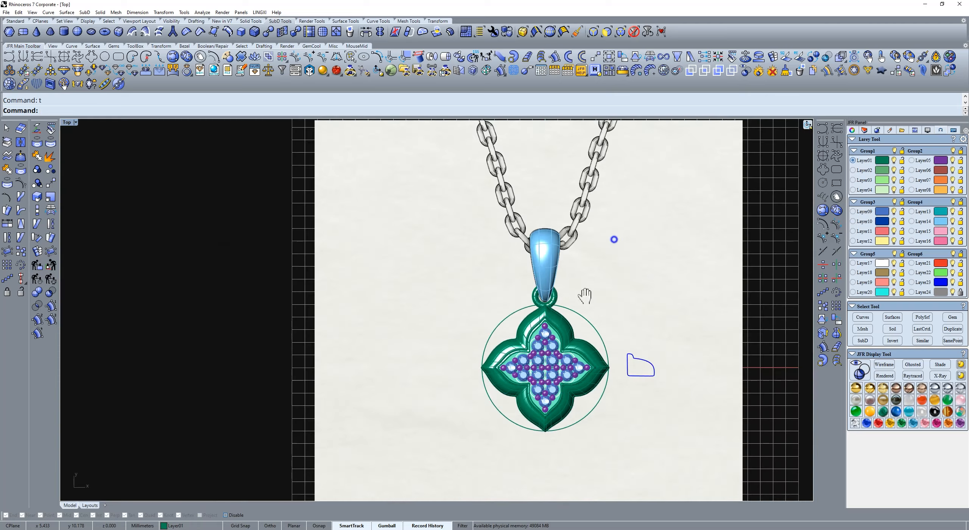
{"action": "left_click", "coordinate": [824, 142]}
{"action": "scroll", "coordinate": [602, 186], "scroll_direction": "down", "scroll_amount": 6}
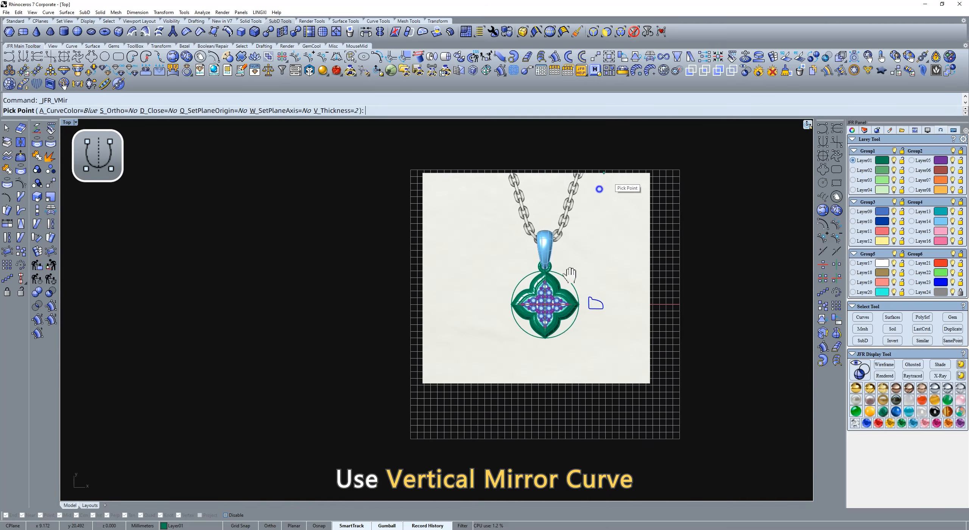
{"action": "right_click_drag", "start_coordinate": [570, 275], "coordinate": [550, 290]}
{"action": "left_click", "coordinate": [556, 164]}
{"action": "left_click", "coordinate": [527, 237]}
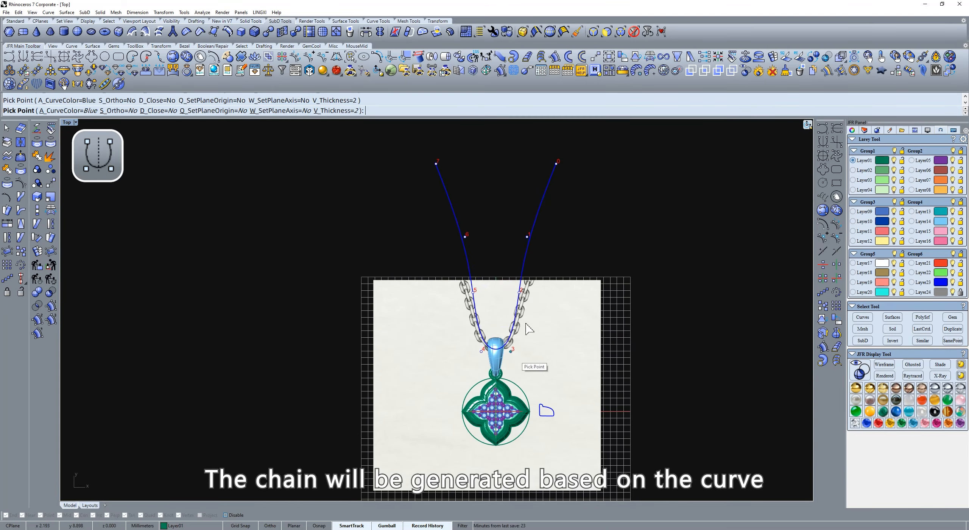
Step: Reshape the chain curve to follow the pictured links, extend its ends well beyond the reference picture, and finish it
{"action": "left_click_drag", "start_coordinate": [527, 238], "coordinate": [549, 204]}
{"action": "left_click_drag", "start_coordinate": [556, 164], "coordinate": [577, 116]}
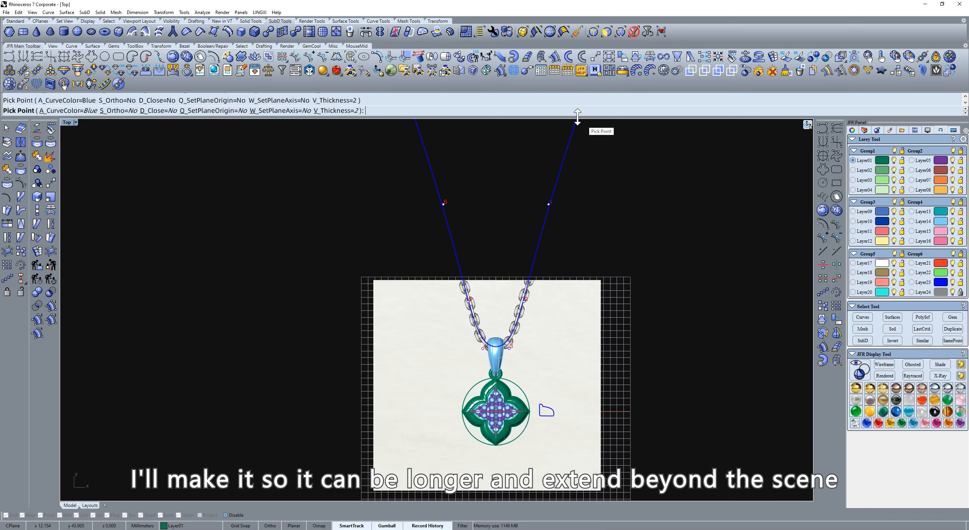
{"action": "right_click_drag", "start_coordinate": [581, 122], "coordinate": [572, 187]}
{"action": "left_click_drag", "start_coordinate": [541, 269], "coordinate": [542, 273]}
{"action": "right_click", "coordinate": [576, 287]}
Step: Select the chain curve, open Grasshopper and place the LingXi-JFR Regular chain component on the canvas
{"action": "scroll", "coordinate": [576, 286], "scroll_direction": "down", "scroll_amount": 4}
{"action": "right_click_drag", "start_coordinate": [576, 284], "coordinate": [574, 222]}
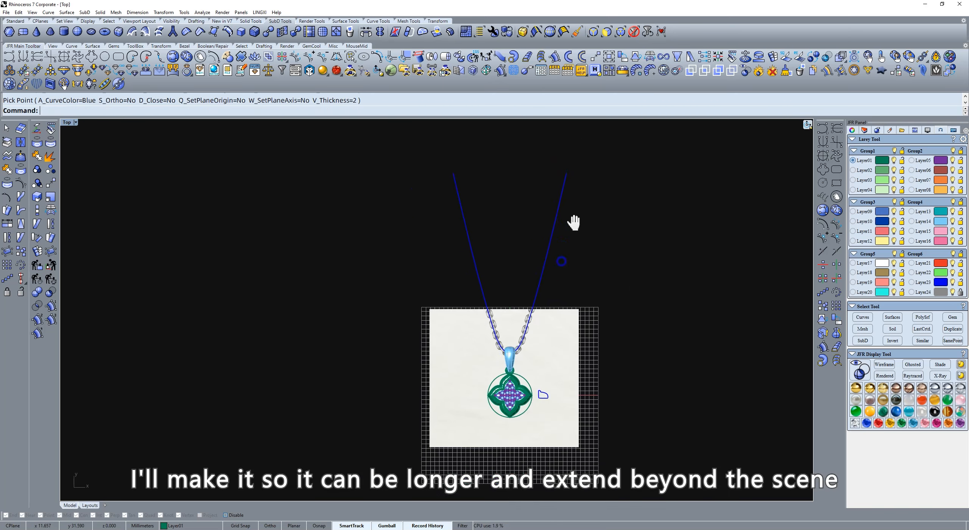
{"action": "left_click", "coordinate": [556, 204]}
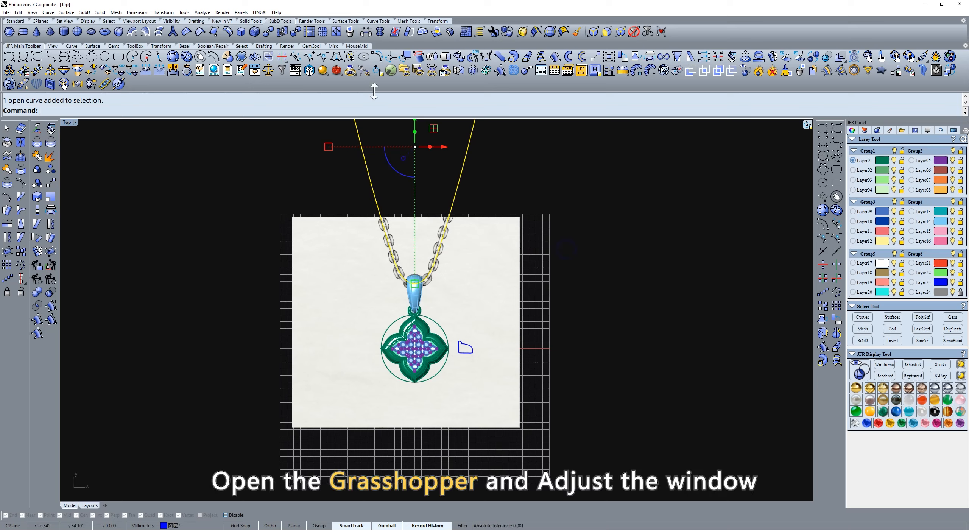
{"action": "left_click", "coordinate": [390, 73]}
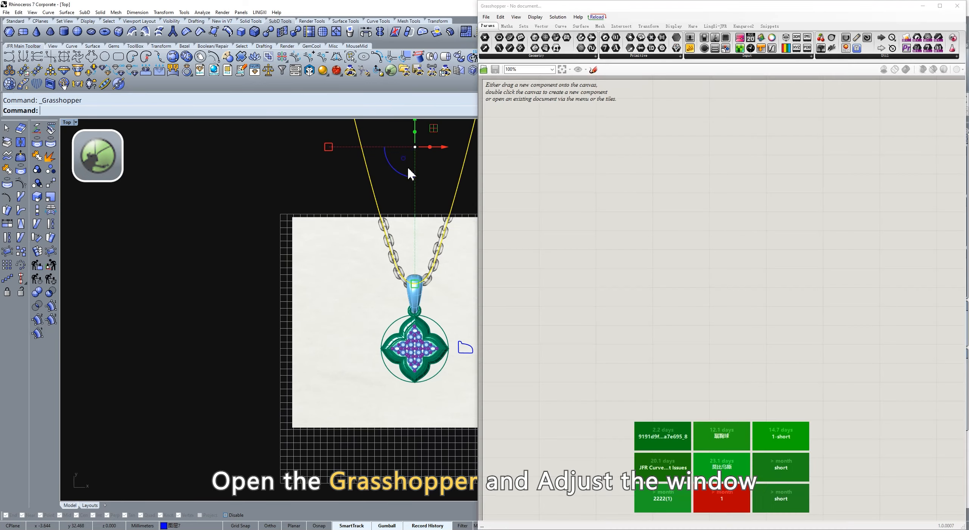
{"action": "right_click_drag", "start_coordinate": [408, 167], "coordinate": [290, 173]}
{"action": "left_click", "coordinate": [715, 26]}
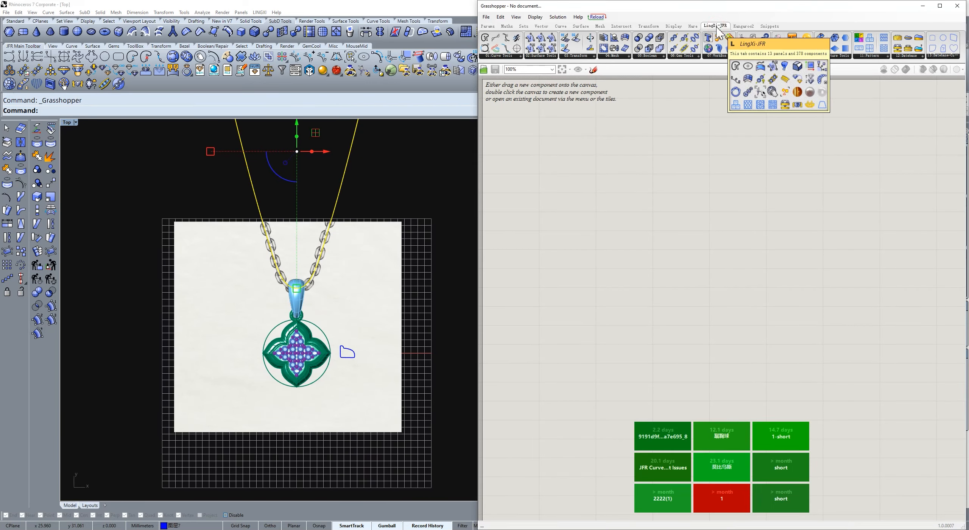
{"action": "left_click", "coordinate": [718, 56]}
{"action": "left_click_drag", "start_coordinate": [837, 302], "coordinate": [636, 244]}
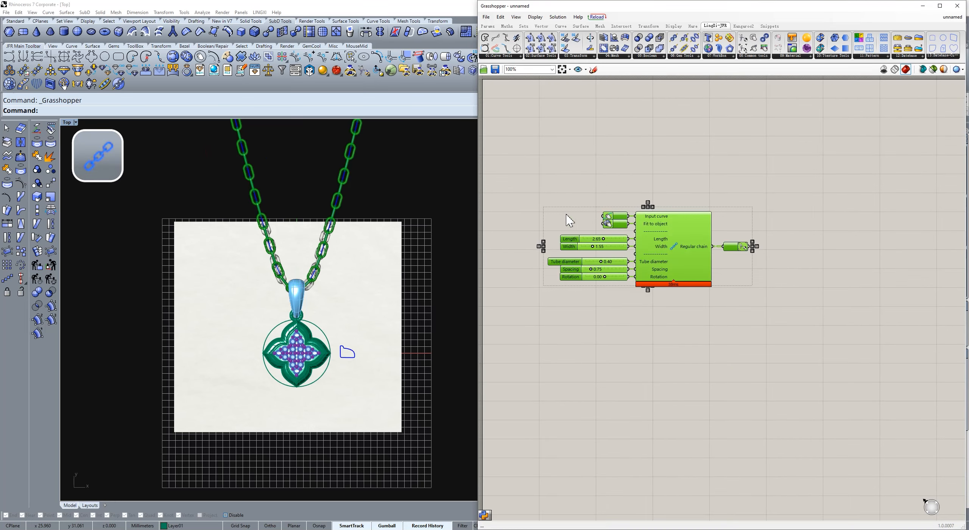
Step: Set the chain's Length to 2.08 and Width to 1.42, bake it and close Grasshopper
{"action": "scroll", "coordinate": [293, 273], "scroll_direction": "up", "scroll_amount": 5}
{"action": "left_click", "coordinate": [579, 254]}
{"action": "left_click_drag", "start_coordinate": [603, 239], "coordinate": [599, 240]}
{"action": "scroll", "coordinate": [593, 246], "scroll_direction": "up", "scroll_amount": 3}
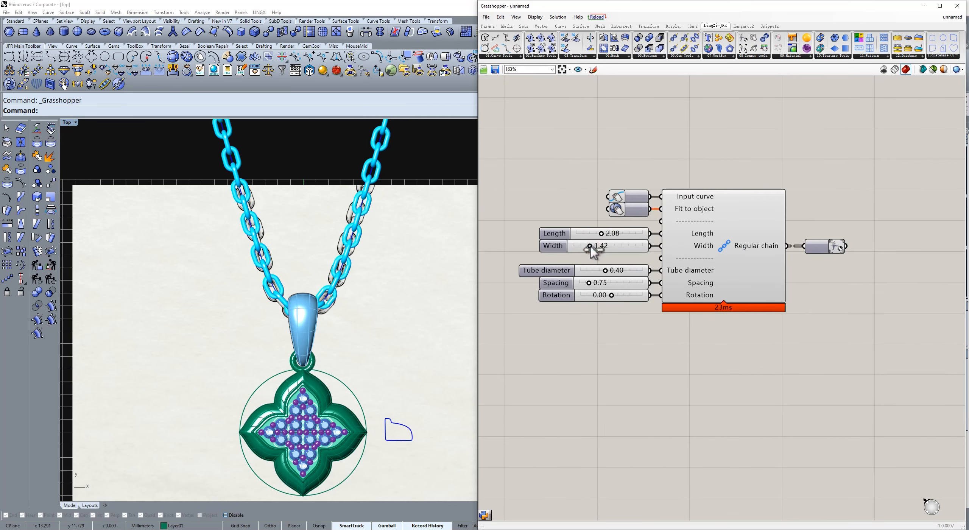
{"action": "left_click", "coordinate": [837, 247]}
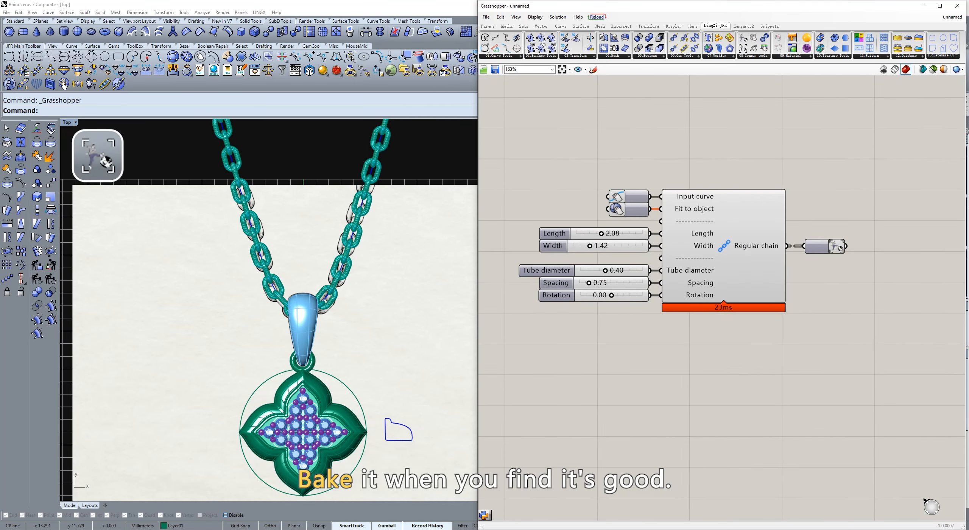
{"action": "left_click", "coordinate": [957, 6]}
Step: Hide the reference picture's layer and all curves, and switch the viewport to rendered display
{"action": "left_click", "coordinate": [952, 292]}
{"action": "right_click_drag", "start_coordinate": [505, 283], "coordinate": [621, 214]}
{"action": "key", "text": "ctrl+alt+r"}
{"action": "scroll", "coordinate": [511, 228], "scroll_direction": "down", "scroll_amount": 2}
{"action": "left_click", "coordinate": [864, 319]}
{"action": "type", "text": "h"}
{"action": "key", "text": "Return"}
{"action": "type", "text": ";"}
Step: Nudge the chain slightly in height so that it passes through the clasp, and return to the Top view
{"action": "key", "text": "Return"}
{"action": "right_click_drag", "start_coordinate": [504, 284], "coordinate": [401, 282], "text": "ctrl+shift"}
{"action": "left_click", "coordinate": [605, 262]}
{"action": "left_click_drag", "start_coordinate": [645, 180], "coordinate": [644, 175]}
{"action": "left_click", "coordinate": [613, 293]}
{"action": "type", "text": "t"}
{"action": "key", "text": "Return"}
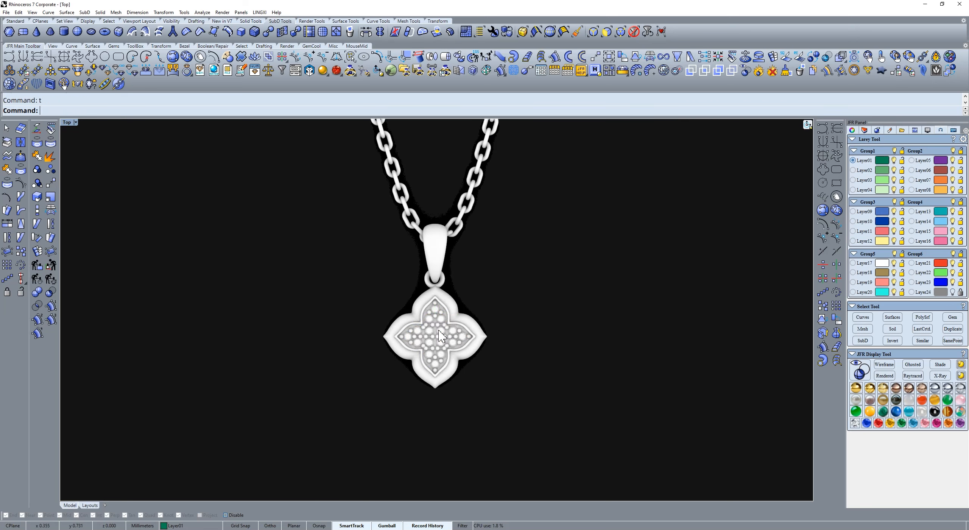
Step: Generate through-hole cutters for the pavé gems on the inner surface
{"action": "left_click", "coordinate": [441, 336]}
{"action": "scroll", "coordinate": [440, 328], "scroll_direction": "up", "scroll_amount": 5}
{"action": "left_click", "coordinate": [105, 84]}
{"action": "mouse_move", "coordinate": [260, 253]}
{"action": "right_mouse_down"}
{"action": "mouse_move", "coordinate": [444, 270]}
{"action": "mouse_move", "coordinate": [424, 276]}
{"action": "mouse_move", "coordinate": [391, 321]}
{"action": "mouse_move", "coordinate": [428, 269]}
{"action": "mouse_move", "coordinate": [460, 290]}
{"action": "mouse_move", "coordinate": [549, 262]}
{"action": "right_mouse_up"}
{"action": "key", "text": "ctrl+alt+w"}
{"action": "scroll", "coordinate": [432, 279], "scroll_direction": "up", "scroll_amount": 5}
{"action": "right_click", "coordinate": [473, 273]}
{"action": "key", "text": "ctrl+alt+s"}
{"action": "key", "text": "Delete"}
Step: Extrude the four-lobed inner surface downward in the Front view to turn it into a solid plate
{"action": "key", "text": "ctrl+F1"}
{"action": "left_click", "coordinate": [470, 222]}
{"action": "key", "text": "ctrl+F2"}
{"action": "key", "text": "ctrl+alt+w"}
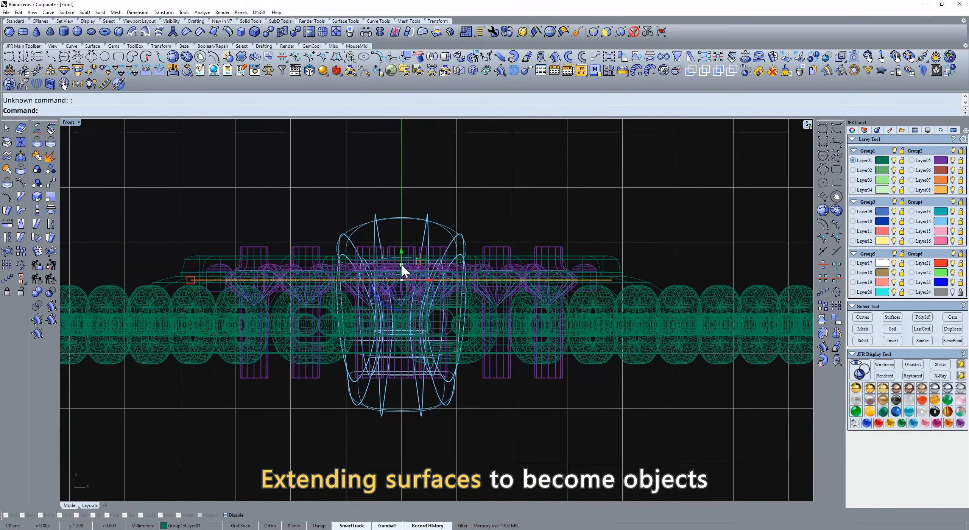
{"action": "left_click_drag", "start_coordinate": [402, 269], "coordinate": [402, 315]}
{"action": "type", "text": "ShadedViewport"}
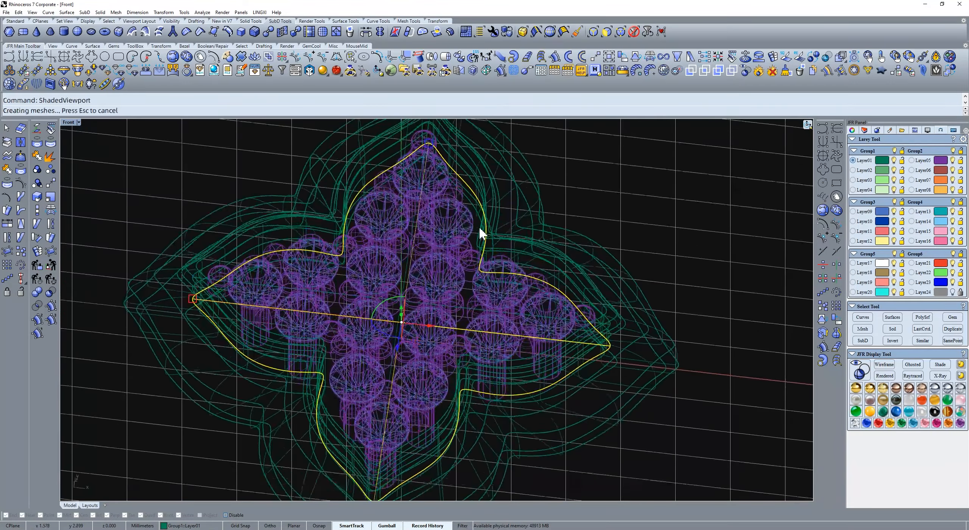
{"action": "key", "text": "Return"}
Step: Subtract the gem cutters from the inner plate with Boolean Difference and remove the central gems to inspect the holes
{"action": "left_click", "coordinate": [472, 200]}
{"action": "type", "text": "t"}
{"action": "key", "text": "Return"}
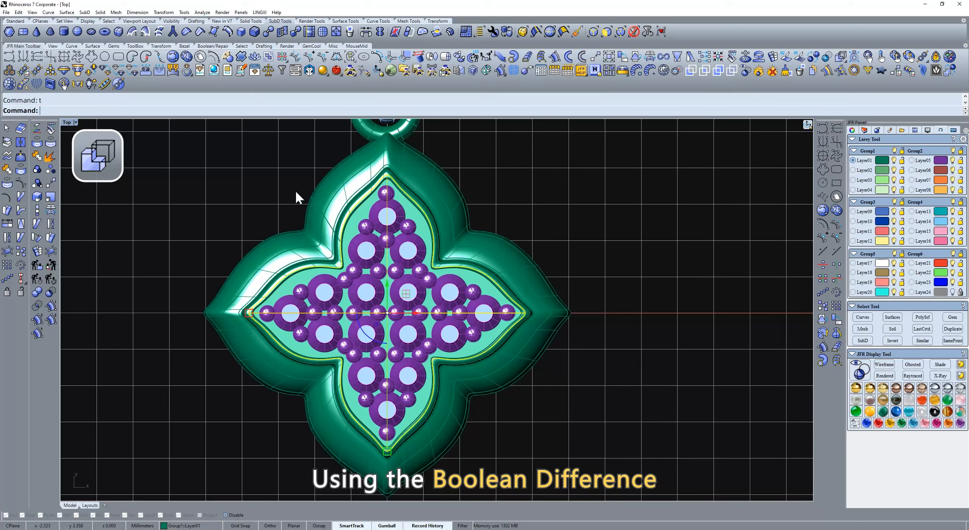
{"action": "left_click", "coordinate": [213, 46]}
{"action": "left_click", "coordinate": [23, 56]}
{"action": "left_click", "coordinate": [375, 249]}
{"action": "key", "text": "Return"}
{"action": "right_click_drag", "start_coordinate": [478, 311], "coordinate": [469, 302], "text": "ctrl+shift"}
{"action": "left_click", "coordinate": [418, 237]}
{"action": "key", "text": "Delete"}
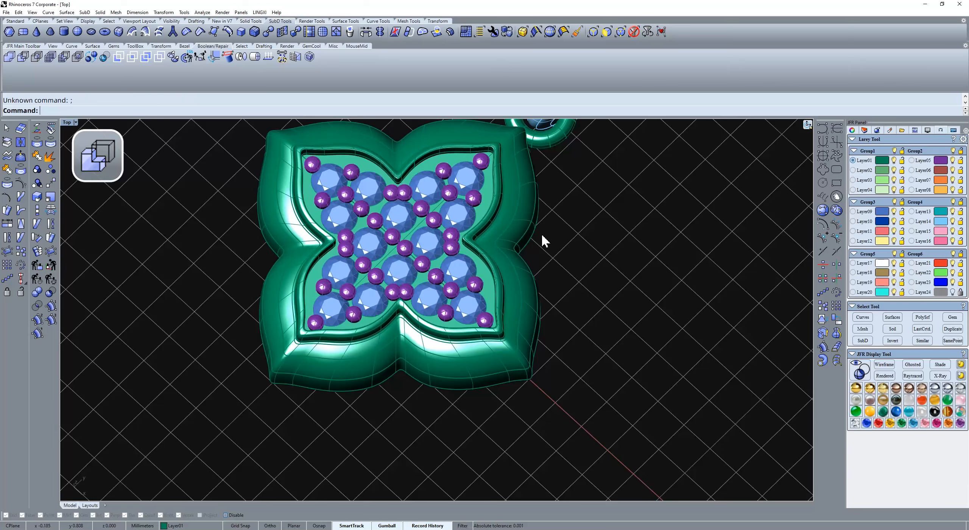
Step: Assign the chain, clasp and connecting ring to Layer01 and the pendant's outer frame to Layer03
{"action": "type", "text": "t"}
{"action": "key", "text": "Return"}
{"action": "left_click_drag", "start_coordinate": [543, 154], "coordinate": [369, 259]}
{"action": "left_click", "coordinate": [884, 161]}
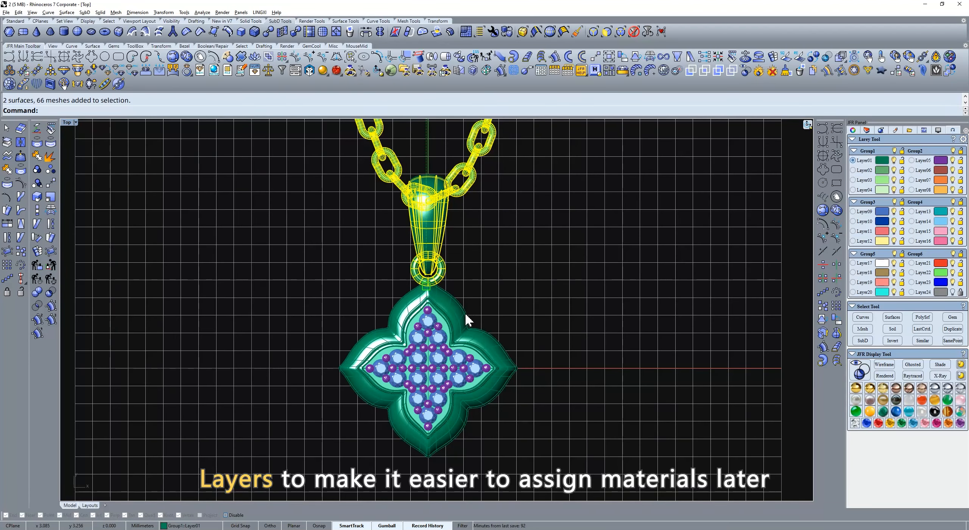
{"action": "left_click", "coordinate": [463, 311]}
{"action": "left_click", "coordinate": [882, 180]}
{"action": "left_click", "coordinate": [563, 247]}
Step: Draw a large circle centred on the pendant as the outline of a display base
{"action": "scroll", "coordinate": [563, 246], "scroll_direction": "down", "scroll_amount": 4}
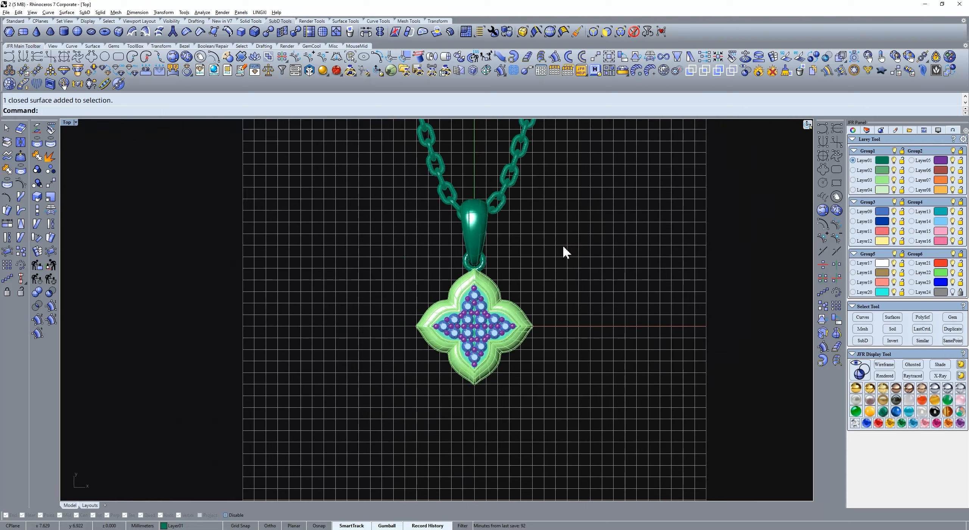
{"action": "left_click", "coordinate": [824, 183]}
{"action": "scroll", "coordinate": [512, 315], "scroll_direction": "down", "scroll_amount": 8}
{"action": "scroll", "coordinate": [482, 470], "scroll_direction": "down", "scroll_amount": 6}
{"action": "left_click", "coordinate": [481, 484]}
{"action": "left_click", "coordinate": [583, 383]}
Step: Fill the large circle with a flat surface using Surface from planar curves
{"action": "right_click_drag", "start_coordinate": [577, 325], "coordinate": [587, 217]}
{"action": "right_click_drag", "start_coordinate": [556, 352], "coordinate": [558, 285], "text": "ctrl+shift"}
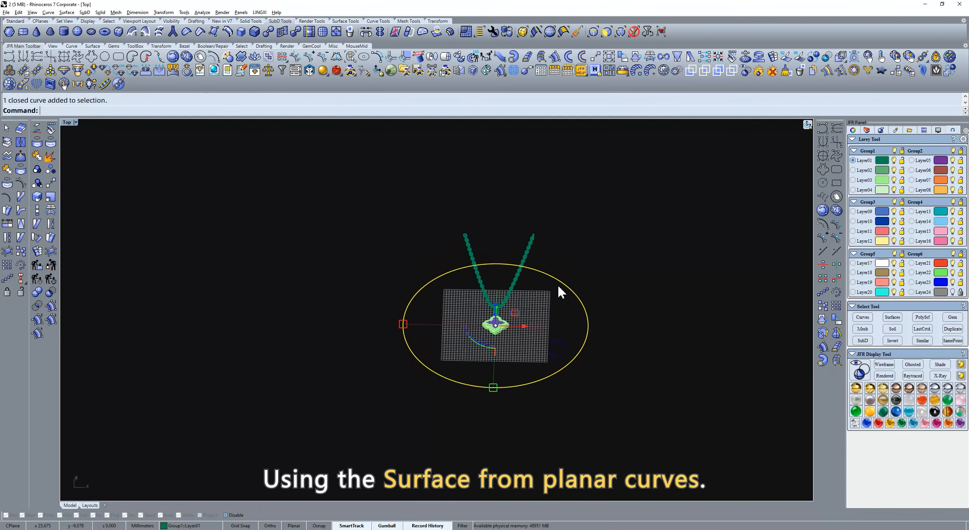
{"action": "scroll", "coordinate": [513, 345], "scroll_direction": "up", "scroll_amount": 8}
{"action": "middle_click", "coordinate": [502, 318]}
{"action": "left_click", "coordinate": [495, 300]}
{"action": "left_click", "coordinate": [578, 276]}
Step: Extrude the round surface into a thin disc and shift it off-centre behind the pendant and chain
{"action": "type", "text": "r"}
{"action": "key", "text": "Return"}
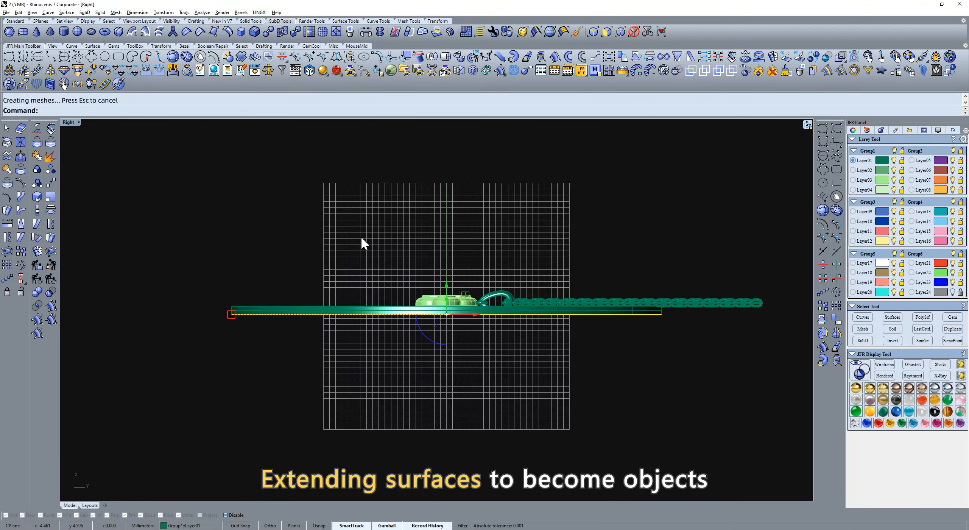
{"action": "right_click_drag", "start_coordinate": [361, 242], "coordinate": [472, 277], "text": "ctrl+shift"}
{"action": "type", "text": "t"}
{"action": "key", "text": "Return"}
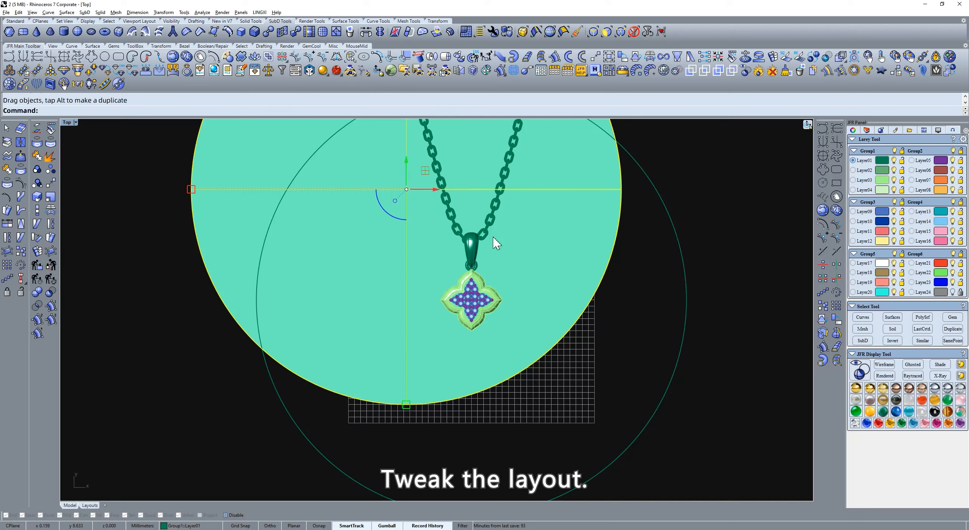
{"action": "left_click", "coordinate": [702, 236]}
{"action": "key", "text": "Escape"}
Step: Select the whole necklace without the disc and move it up in the Right view to rest above the disc
{"action": "left_click_drag", "start_coordinate": [630, 390], "coordinate": [188, 119]}
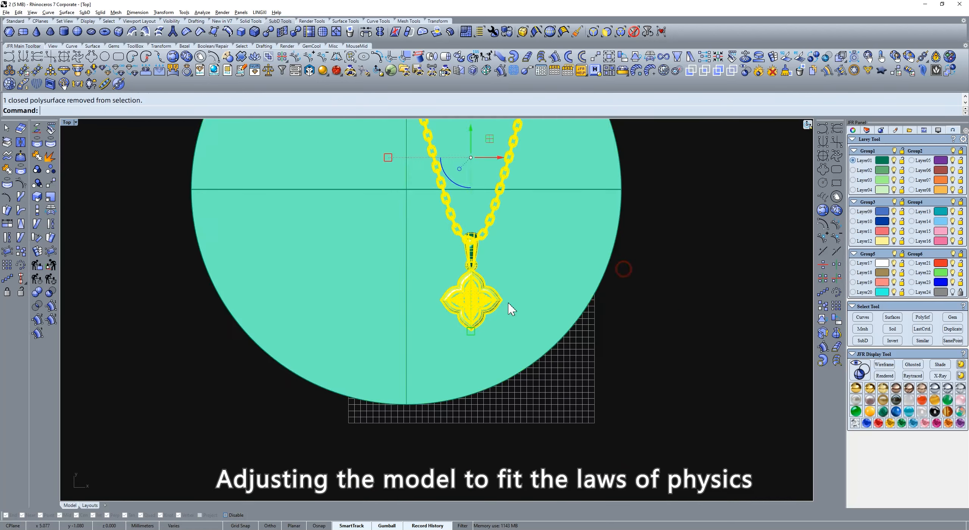
{"action": "type", "text": "r"}
{"action": "key", "text": "Return"}
{"action": "scroll", "coordinate": [537, 314], "scroll_direction": "up", "scroll_amount": 10}
{"action": "type", "text": "m"}
{"action": "key", "text": "Return"}
{"action": "left_click", "coordinate": [508, 334]}
{"action": "left_click", "coordinate": [508, 315], "text": "shift"}
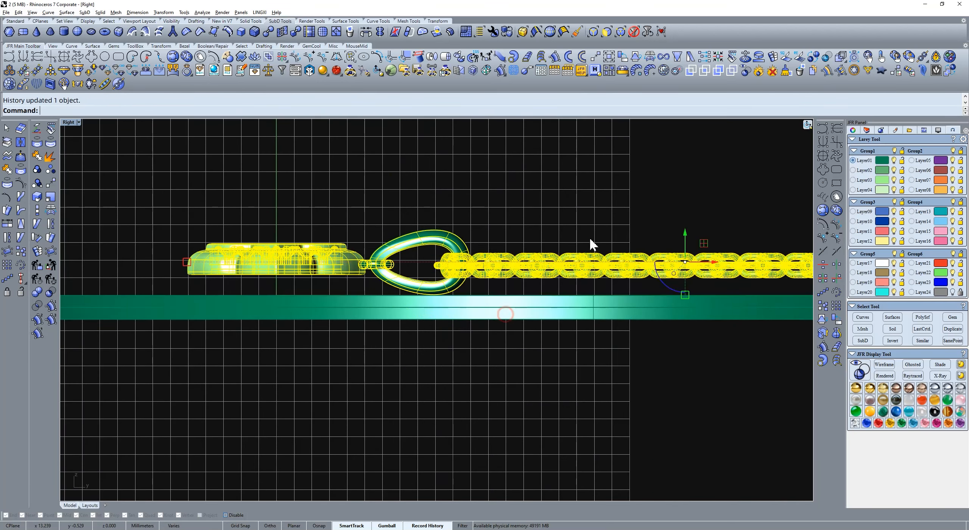
Step: Move only the chain down in the Right view so that it lies on the disc
{"action": "left_click", "coordinate": [555, 278]}
{"action": "type", "text": "x"}
{"action": "key", "text": "Return"}
Step: Bend the chain's clasp end upward into the clasp with Bend (Gumball), using the Left option
{"action": "left_click", "coordinate": [651, 57]}
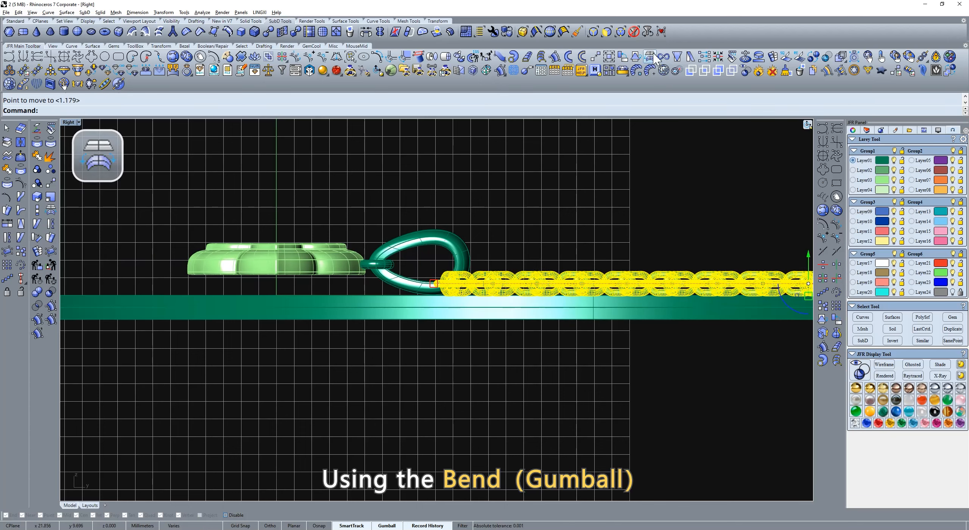
{"action": "scroll", "coordinate": [436, 241], "scroll_direction": "down", "scroll_amount": 2}
{"action": "right_click_drag", "start_coordinate": [435, 241], "coordinate": [285, 253]}
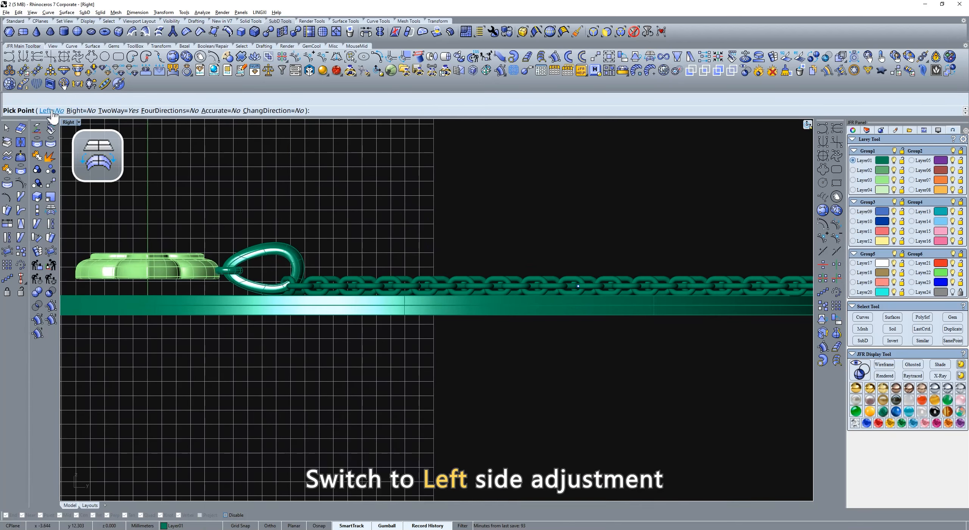
{"action": "left_click", "coordinate": [48, 111]}
{"action": "left_click", "coordinate": [215, 263]}
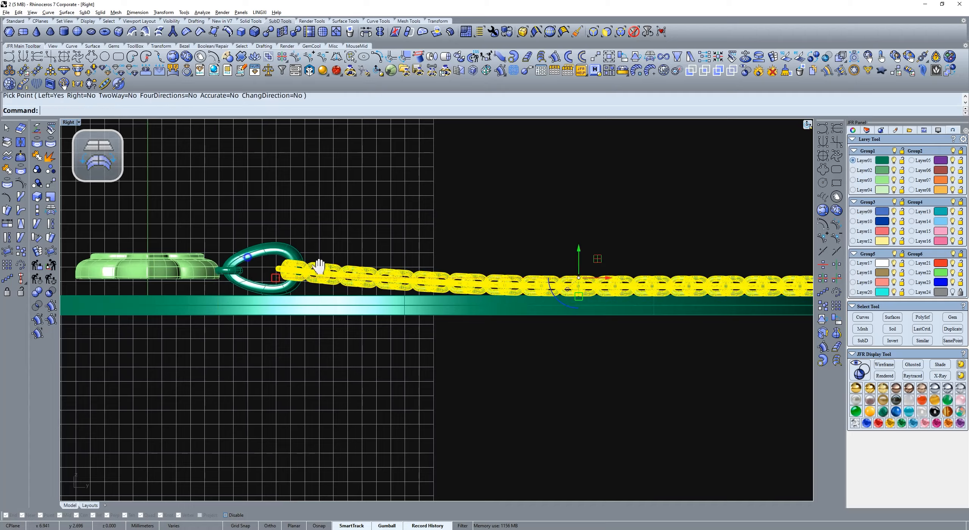
{"action": "right_click_drag", "start_coordinate": [320, 266], "coordinate": [562, 262]}
{"action": "left_click", "coordinate": [439, 200]}
Step: Rotate the pendant and its ring about the ring's clasp end with Rotate 2-D so the pendant tilts down onto the disc
{"action": "scroll", "coordinate": [446, 230], "scroll_direction": "up", "scroll_amount": 4}
{"action": "left_click_drag", "start_coordinate": [472, 221], "coordinate": [267, 323]}
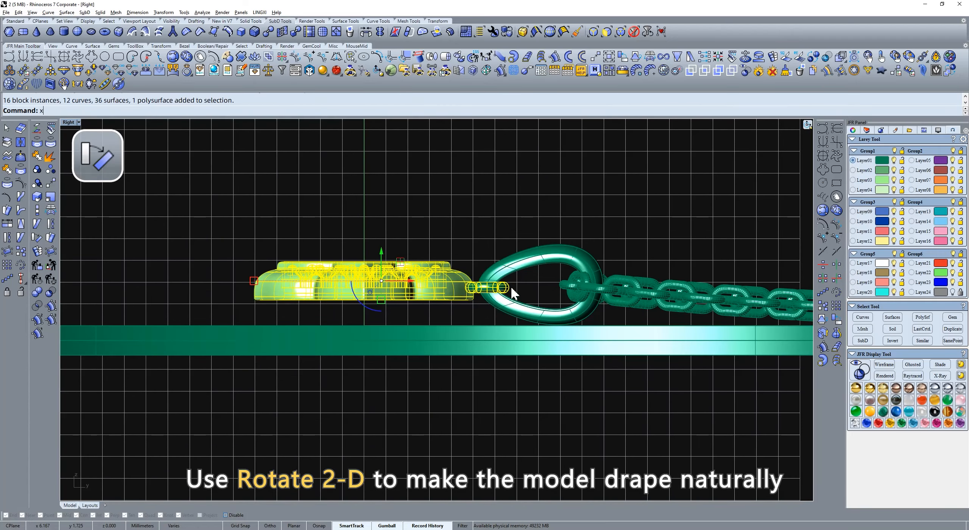
{"action": "key", "text": "r"}
{"action": "left_click", "coordinate": [509, 286]}
{"action": "left_click", "coordinate": [254, 292]}
{"action": "left_click", "coordinate": [250, 326]}
{"action": "key", "text": "Escape"}
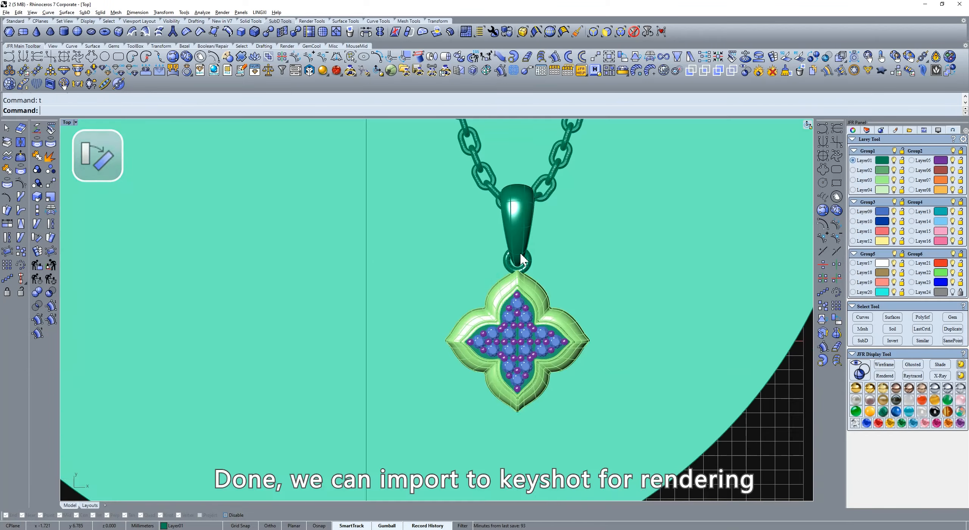
Step: Assign the round base disc to Layer04
{"action": "scroll", "coordinate": [640, 264], "scroll_direction": "down", "scroll_amount": 5}
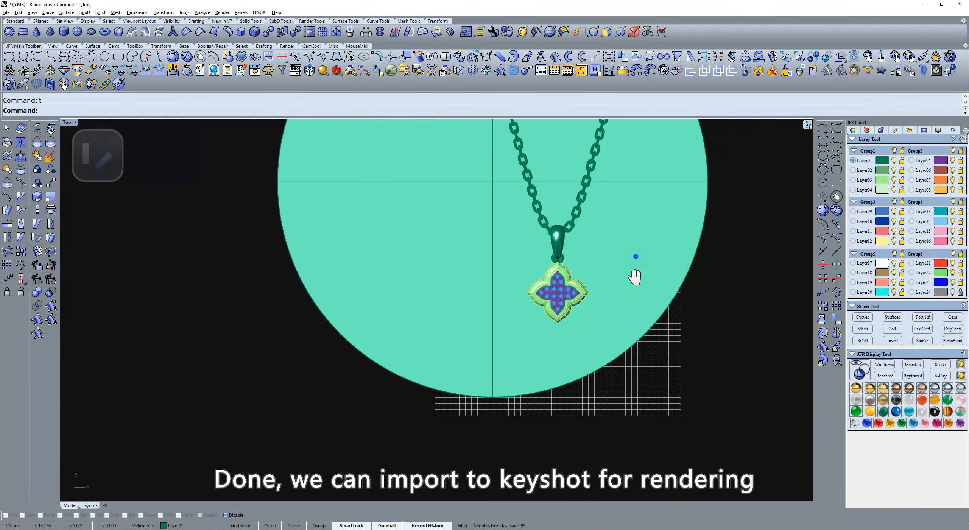
{"action": "left_click", "coordinate": [624, 284]}
{"action": "left_click", "coordinate": [883, 190]}
Step: Select the complete model and export it to KeyShot with the JFR Bridge Tool
{"action": "left_click_drag", "start_coordinate": [693, 182], "coordinate": [299, 447]}
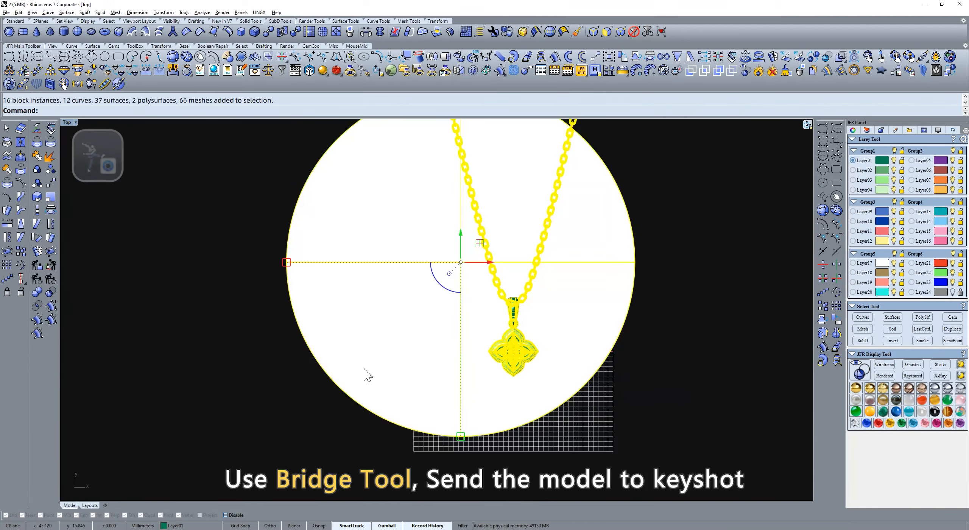
{"action": "left_click", "coordinate": [365, 72]}
{"action": "left_click", "coordinate": [438, 208]}
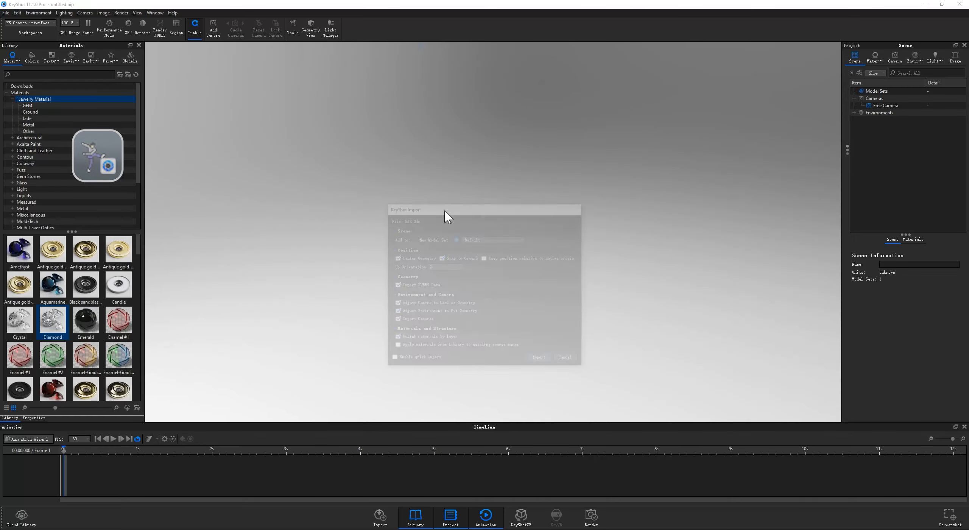
{"action": "key", "text": "Return"}
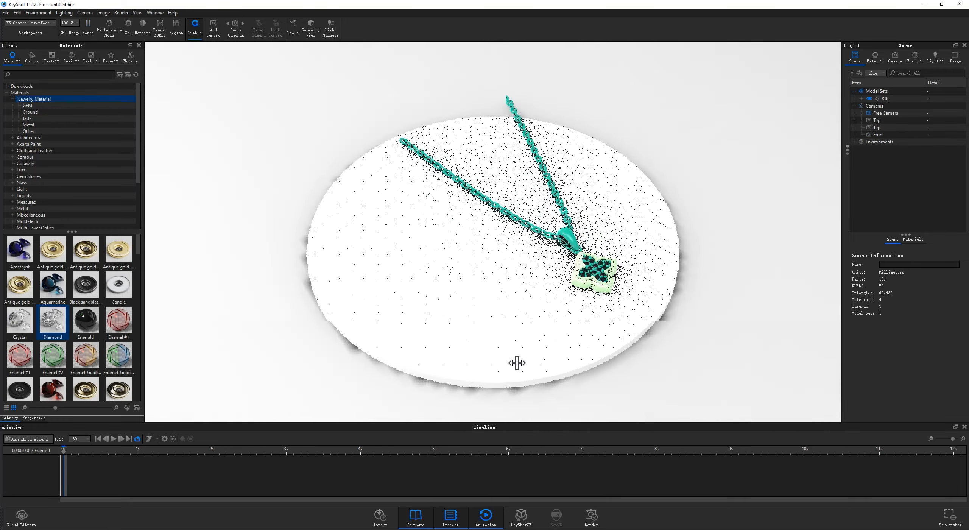
Step: In KeyShot, apply the Gold-Matte material to the chain parts and a wire-drawn gold material to the pendant frame
{"action": "left_click_drag", "start_coordinate": [517, 363], "coordinate": [491, 372]}
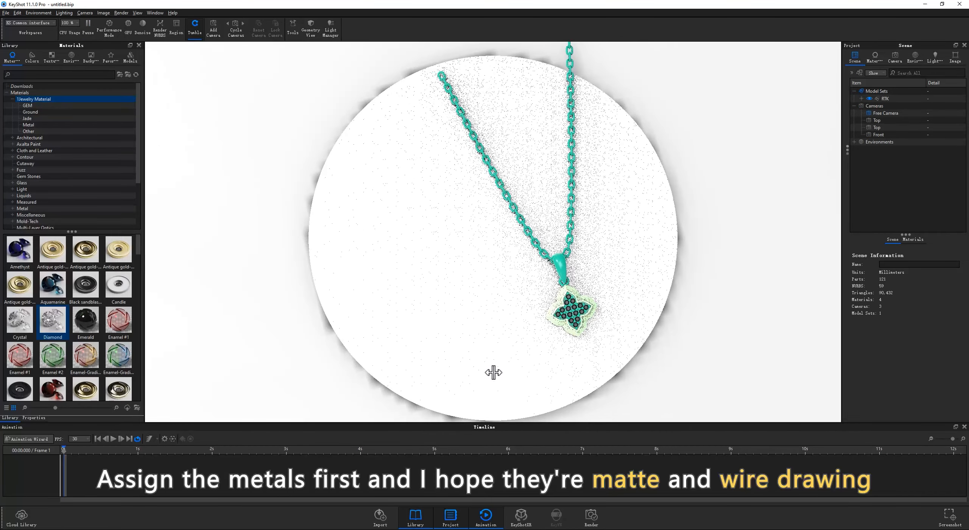
{"action": "left_click", "coordinate": [28, 125]}
{"action": "left_click_drag", "start_coordinate": [19, 356], "coordinate": [551, 271]}
{"action": "left_click_drag", "start_coordinate": [87, 394], "coordinate": [571, 314]}
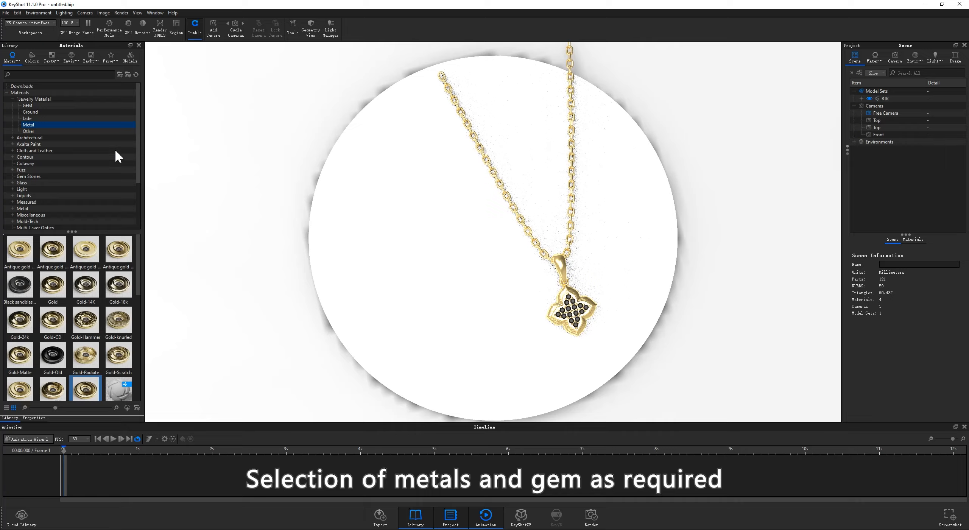
Step: Apply the Diamond gem material to the pavé stones on the pendant
{"action": "left_click", "coordinate": [82, 106]}
{"action": "left_click_drag", "start_coordinate": [118, 251], "coordinate": [572, 310]}
{"action": "left_click_drag", "start_coordinate": [621, 375], "coordinate": [587, 335]}
{"action": "scroll", "coordinate": [586, 335], "scroll_direction": "up", "scroll_amount": 5}
{"action": "scroll", "coordinate": [587, 334], "scroll_direction": "down", "scroll_amount": 5}
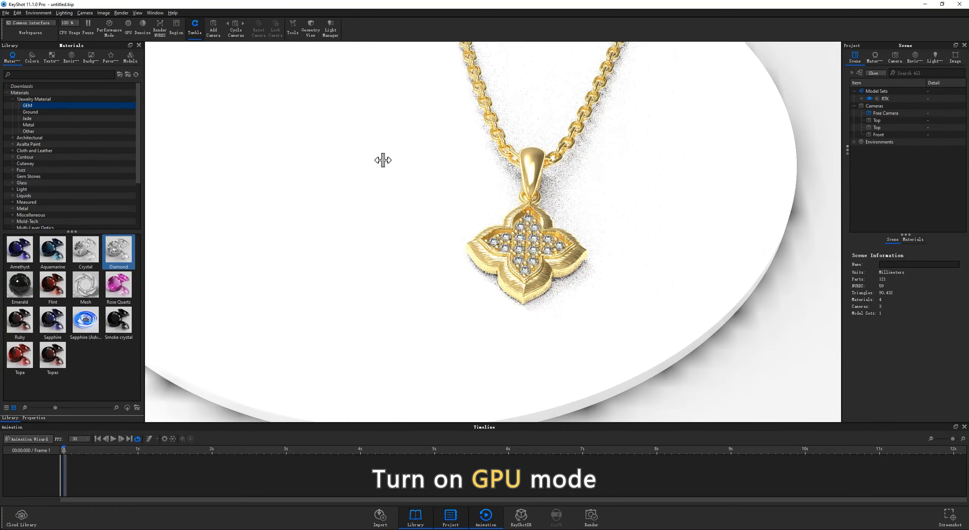
Step: Turn on GPU mode and re-tessellate the whole RTK model with a Tessellation Quality of 0.4
{"action": "left_click", "coordinate": [129, 25]}
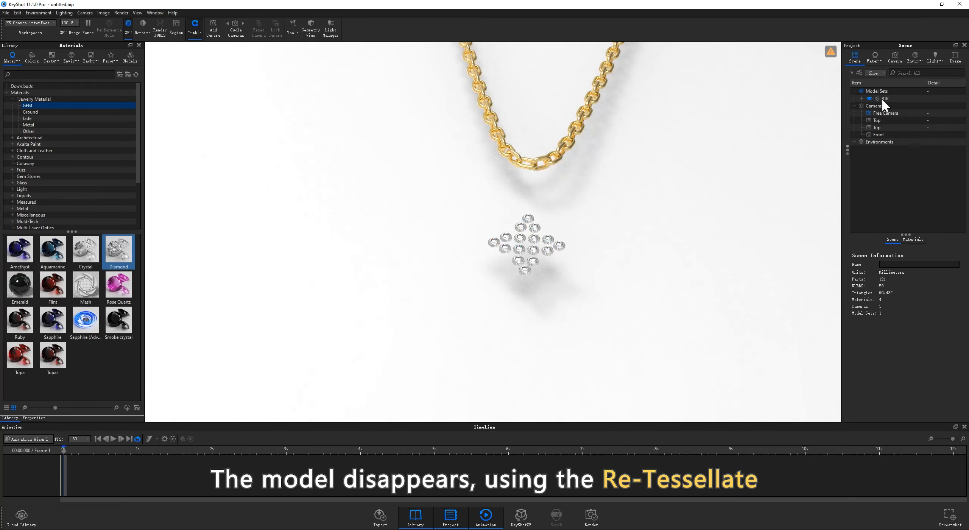
{"action": "left_click", "coordinate": [883, 99]}
{"action": "left_click", "coordinate": [885, 239]}
{"action": "left_click", "coordinate": [869, 367]}
{"action": "left_click", "coordinate": [412, 159]}
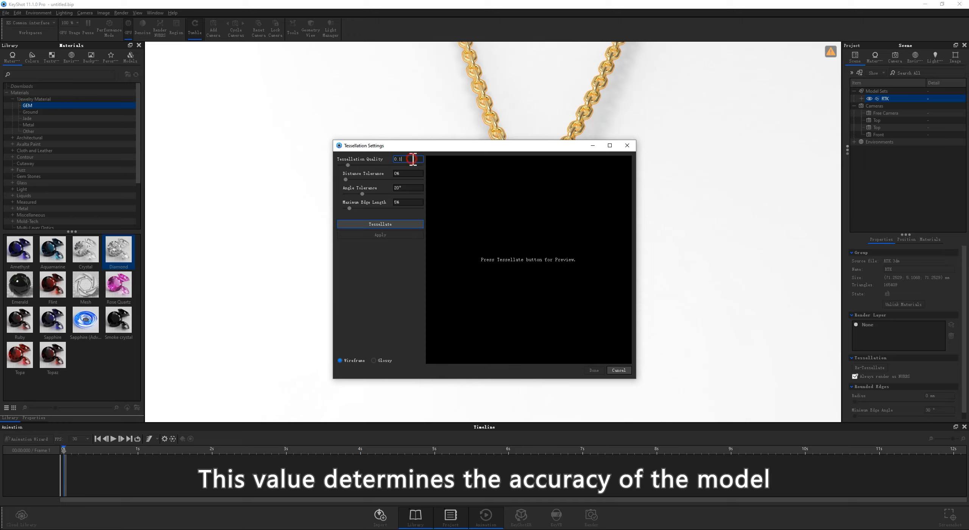
{"action": "key", "text": "Return"}
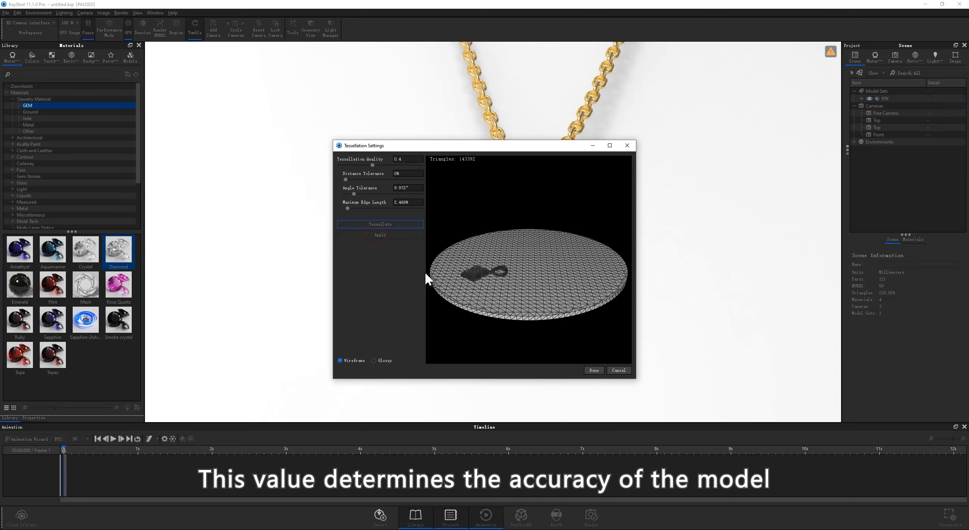
{"action": "left_click", "coordinate": [591, 371]}
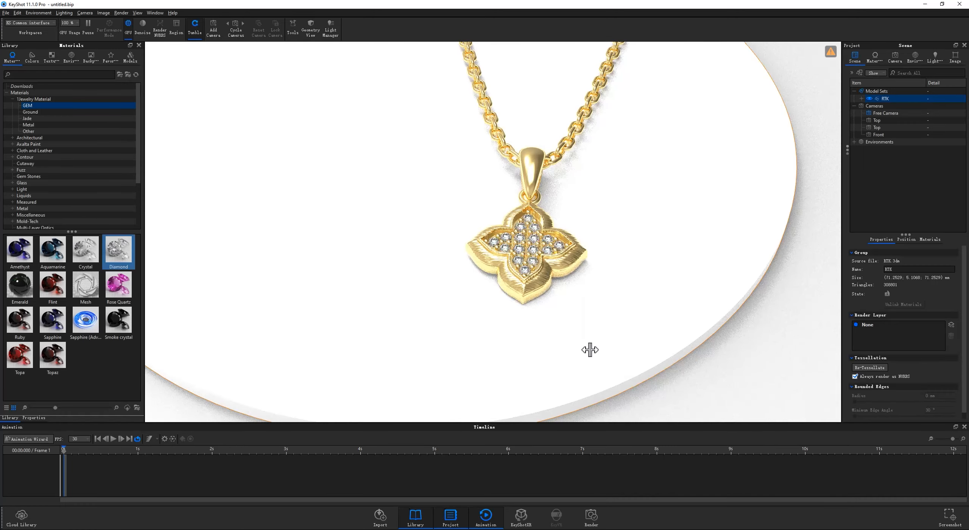
Step: Set the brushed bump texture of the pendant frame's gold wire-drawing material to UV mapping with an Angle UV of 90
{"action": "double_click", "coordinate": [566, 269]}
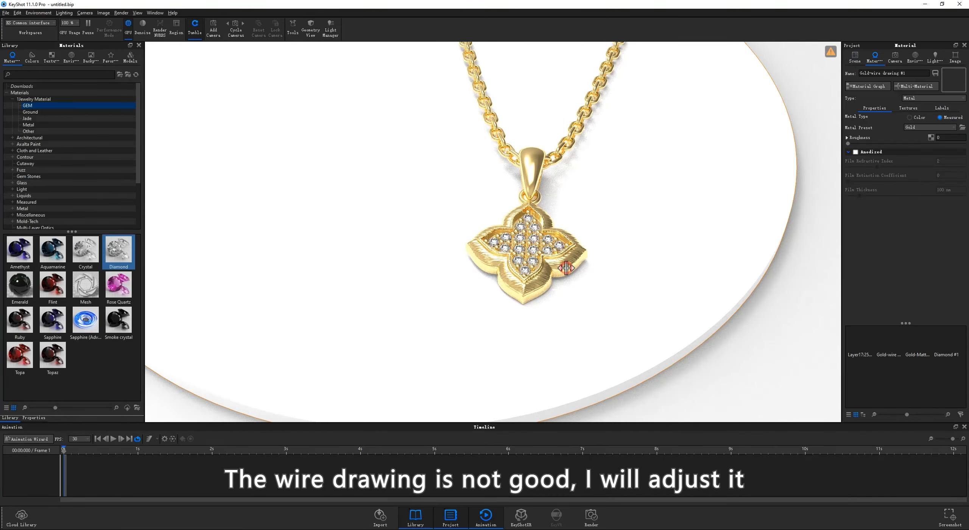
{"action": "left_click", "coordinate": [908, 108]}
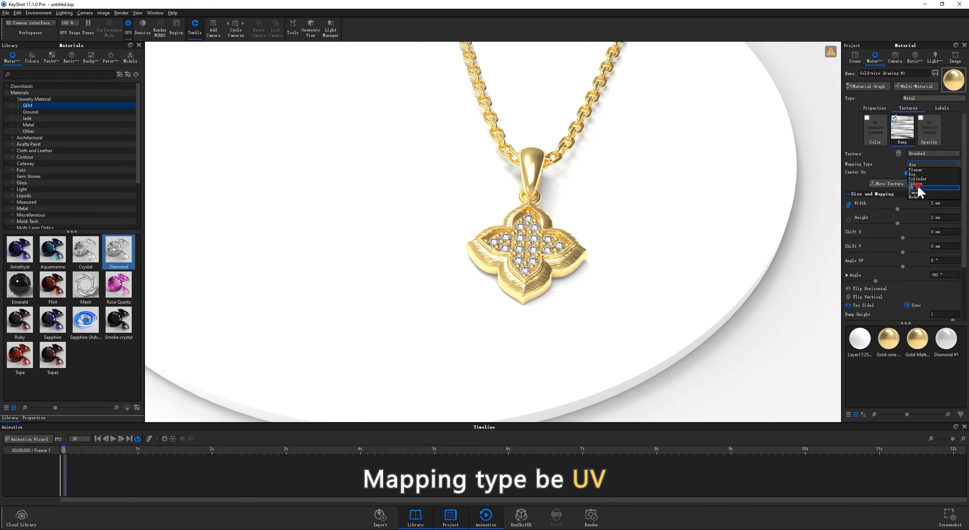
{"action": "left_click", "coordinate": [917, 186]}
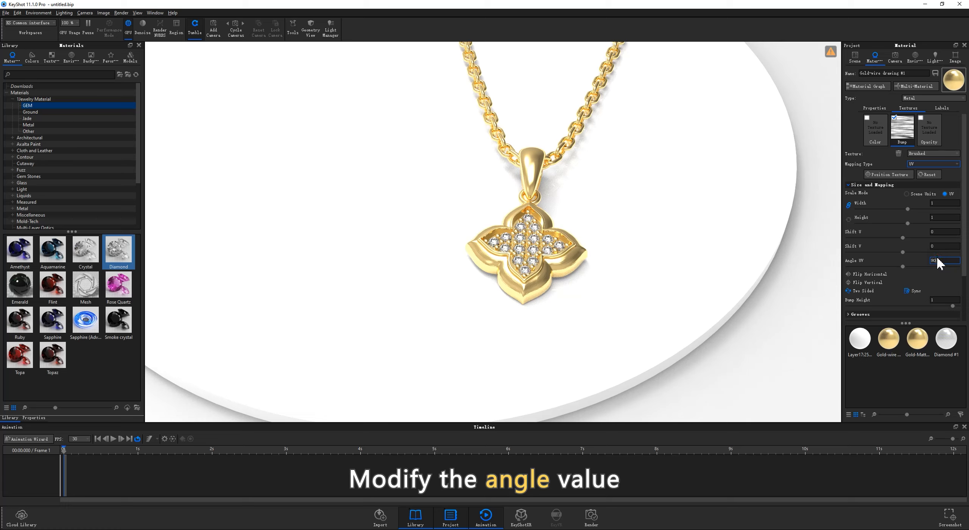
{"action": "key", "text": "Return"}
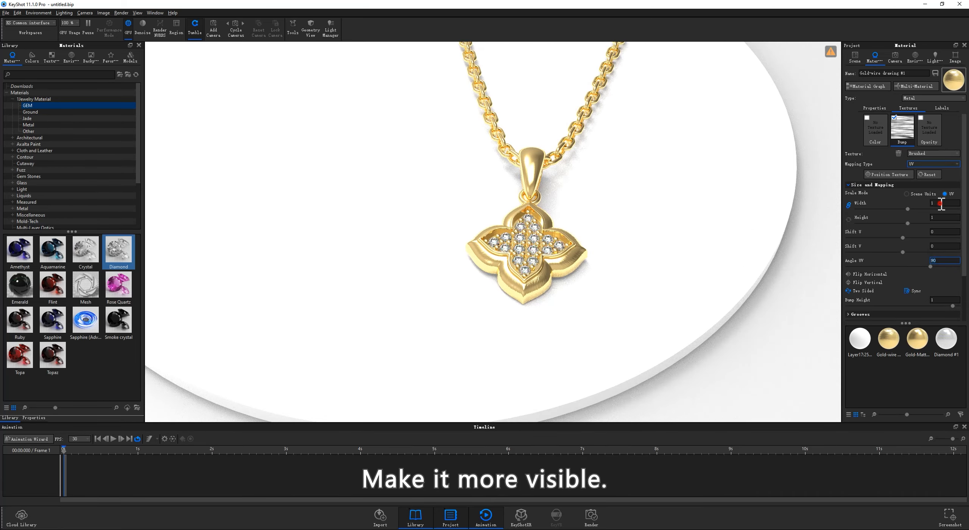
Step: Change the material type of the round display disc to Metal so it becomes reflective
{"action": "left_click_drag", "start_coordinate": [665, 232], "coordinate": [672, 275]}
{"action": "double_click", "coordinate": [672, 273]}
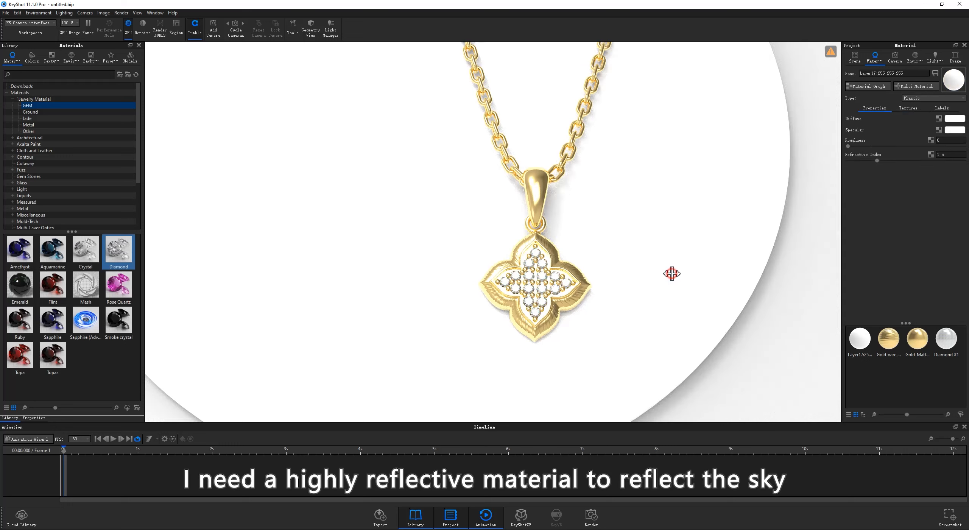
{"action": "left_click", "coordinate": [912, 99]}
{"action": "left_click", "coordinate": [904, 131]}
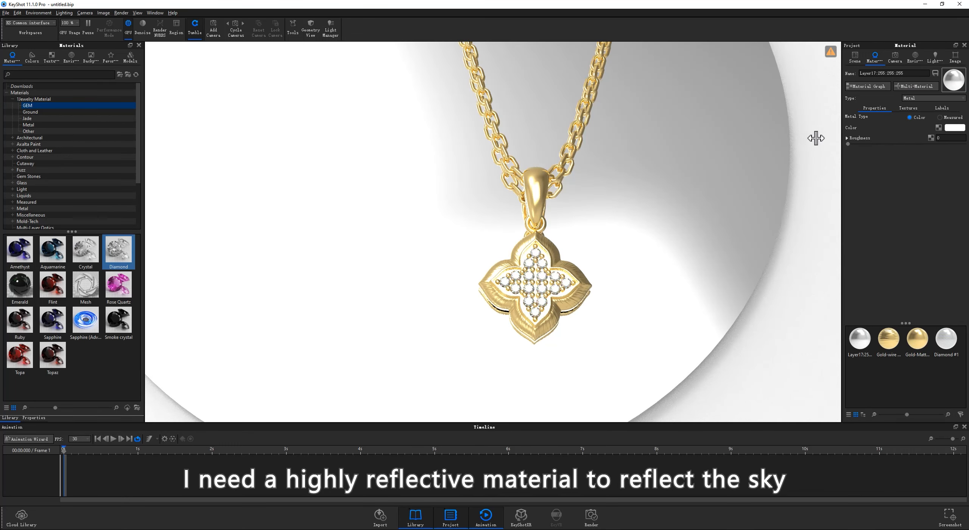
{"action": "scroll", "coordinate": [597, 211], "scroll_direction": "down", "scroll_amount": 3}
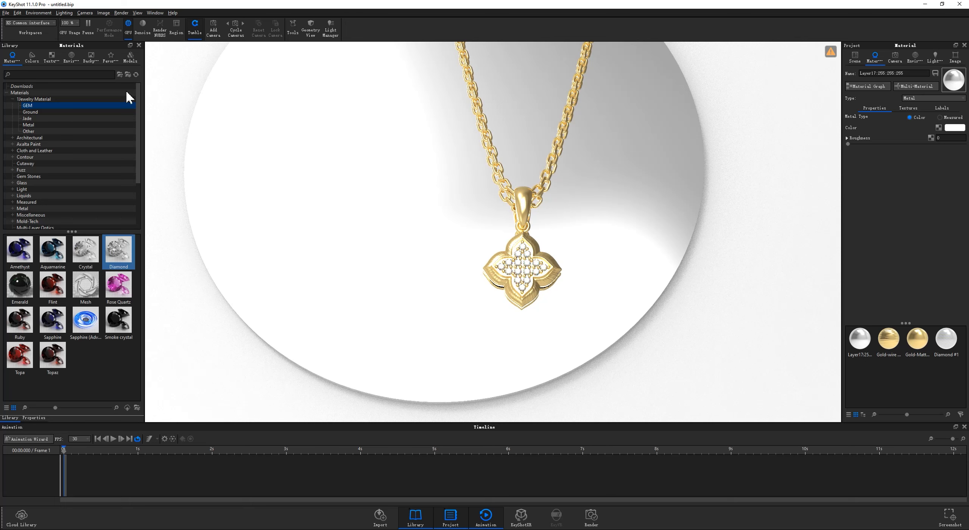
Step: Light the scene with the outdoor hdrmaps-view-from-egg-mou... environment so the disc reflects sky and clouds
{"action": "left_click", "coordinate": [70, 58]}
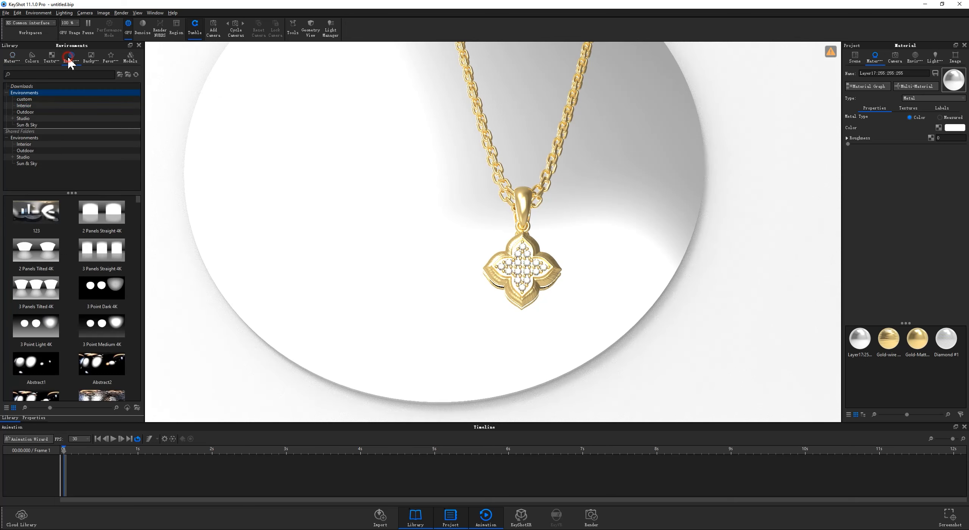
{"action": "left_click", "coordinate": [35, 111]}
{"action": "scroll", "coordinate": [65, 253], "scroll_direction": "down", "scroll_amount": 5}
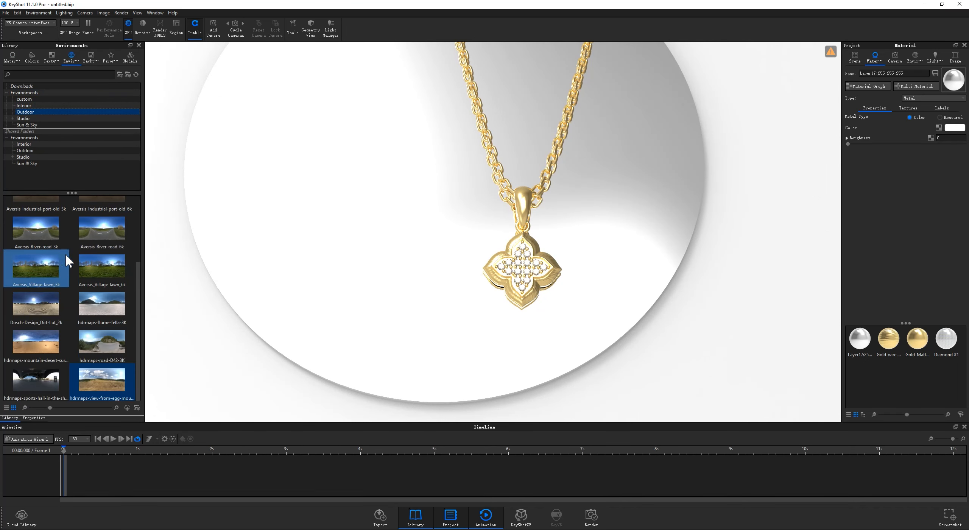
{"action": "left_click_drag", "start_coordinate": [103, 380], "coordinate": [397, 277]}
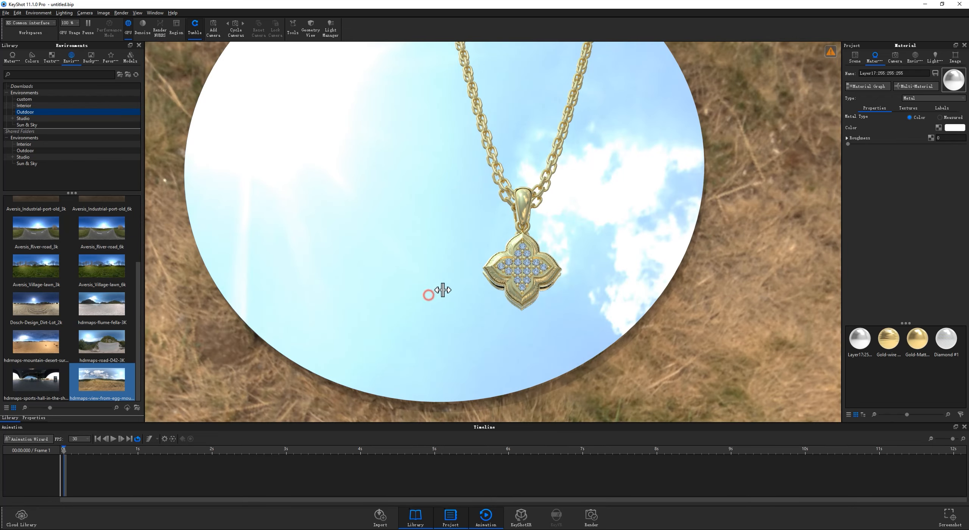
Step: Add a ground plane to the scene and change its material type to Paint
{"action": "left_click", "coordinate": [17, 12]}
{"action": "mouse_move", "coordinate": [26, 42]}
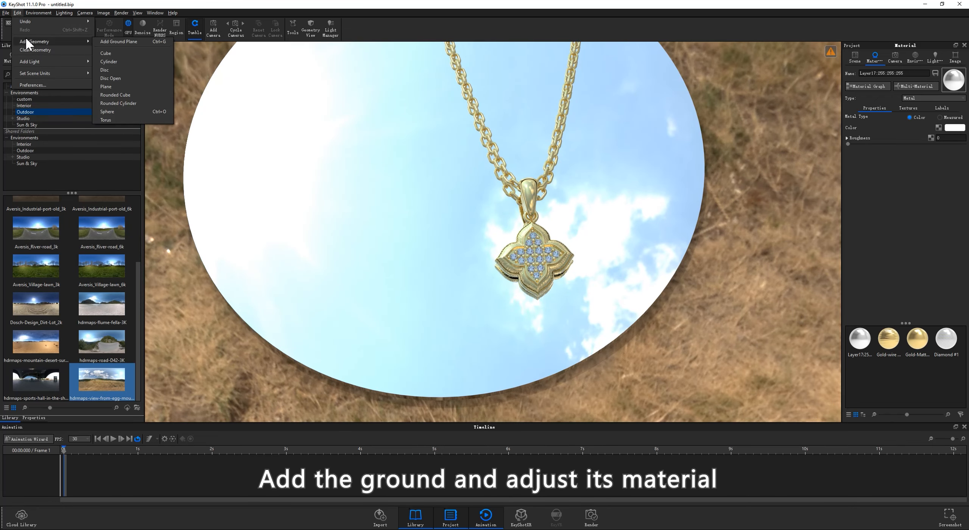
{"action": "left_click", "coordinate": [110, 42]}
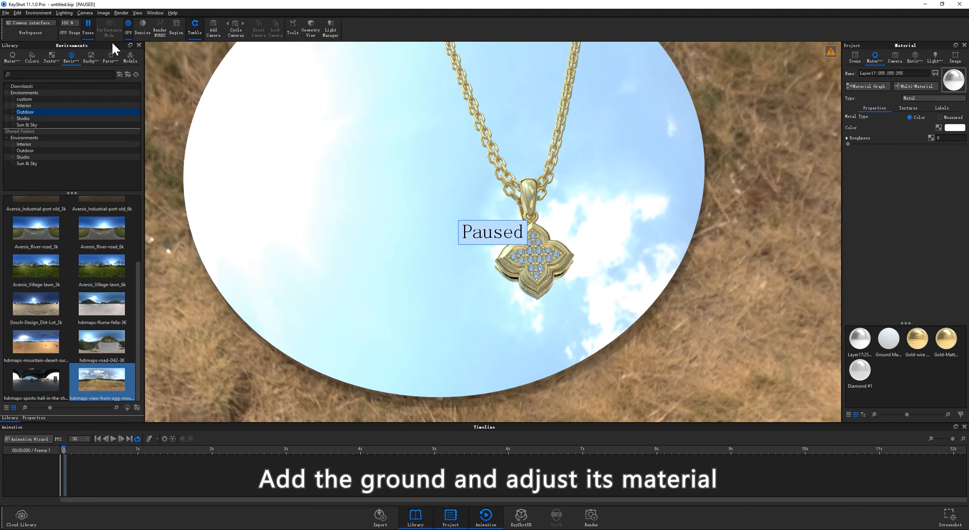
{"action": "double_click", "coordinate": [732, 233]}
{"action": "left_click", "coordinate": [949, 99]}
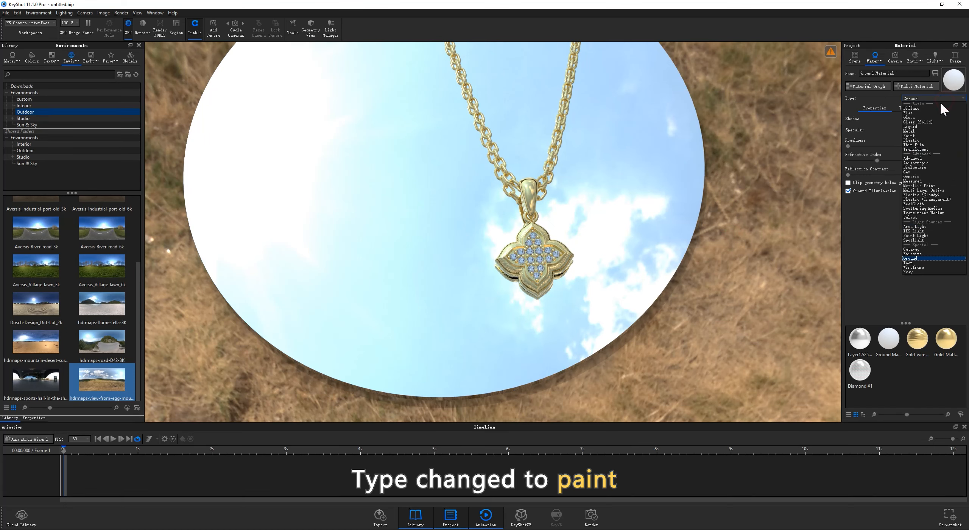
{"action": "left_click", "coordinate": [924, 132]}
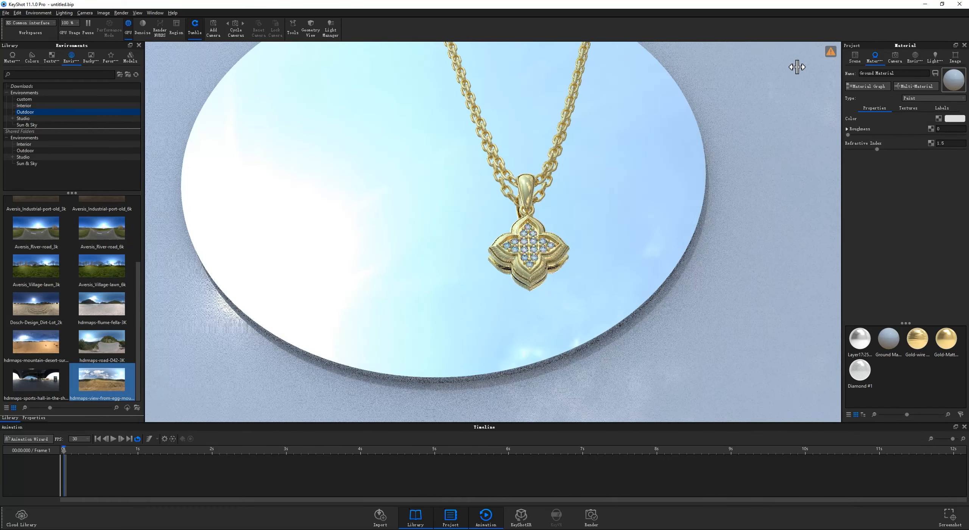
Step: Turn off NURBS rendering for the display disc and round its edges with a 0.5 mm radius
{"action": "left_click", "coordinate": [856, 57]}
{"action": "left_click", "coordinate": [651, 221]}
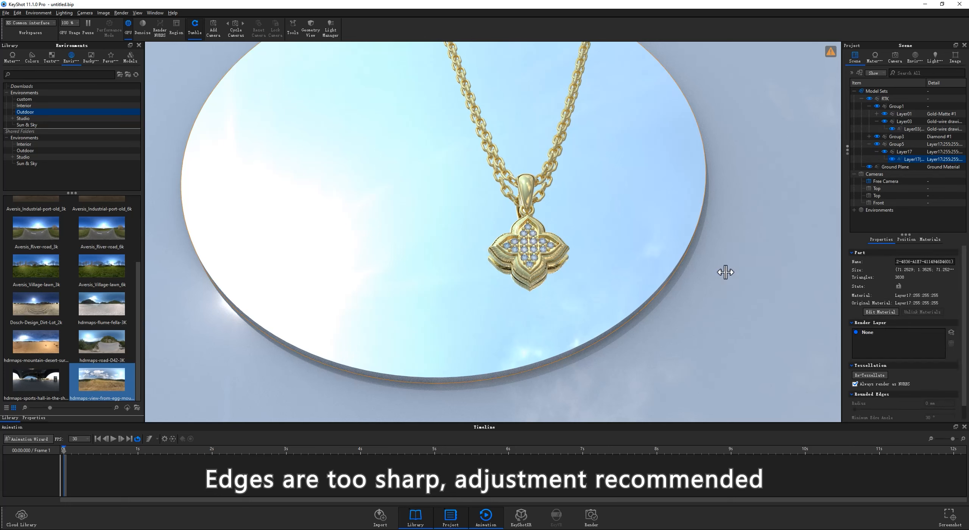
{"action": "left_click", "coordinate": [937, 403]}
{"action": "type", "text": "."}
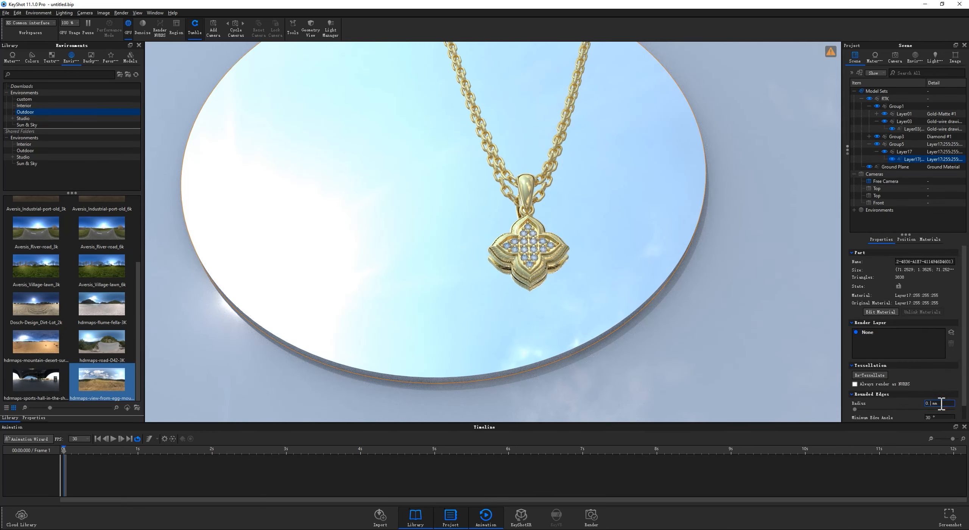
{"action": "type", "text": "5"}
{"action": "key", "text": "Return"}
{"action": "left_click", "coordinate": [679, 367]}
{"action": "left_click_drag", "start_coordinate": [675, 363], "coordinate": [493, 261]}
Step: Duplicate Group1 and Group3, and move and rotate the copied necklace so it lies beside the original on the disc
{"action": "left_click", "coordinate": [869, 106]}
{"action": "left_click", "coordinate": [898, 107]}
{"action": "left_click", "coordinate": [898, 112], "text": "ctrl"}
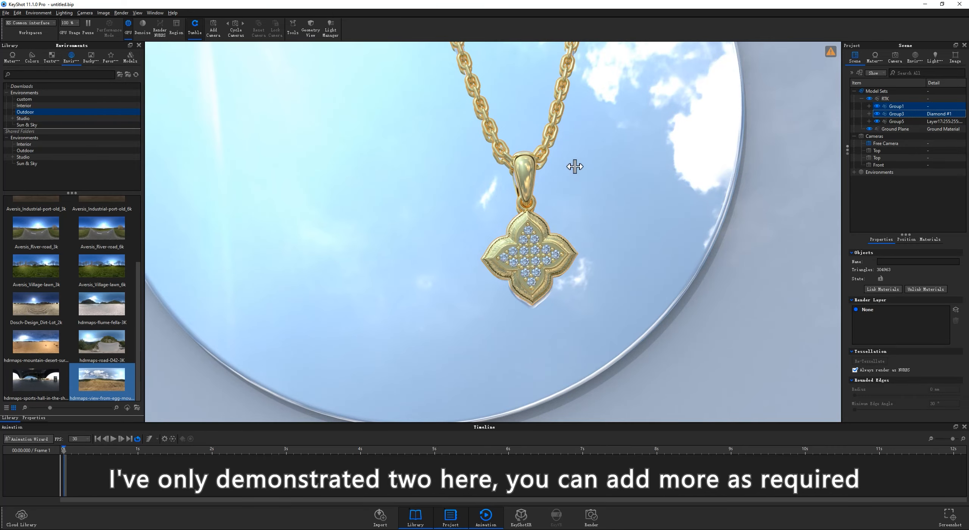
{"action": "key", "text": "ctrl+d"}
{"action": "scroll", "coordinate": [518, 62], "scroll_direction": "down", "scroll_amount": 2}
{"action": "left_click_drag", "start_coordinate": [523, 51], "coordinate": [664, 39]}
{"action": "left_click", "coordinate": [545, 415]}
{"action": "scroll", "coordinate": [642, 285], "scroll_direction": "up", "scroll_amount": 5}
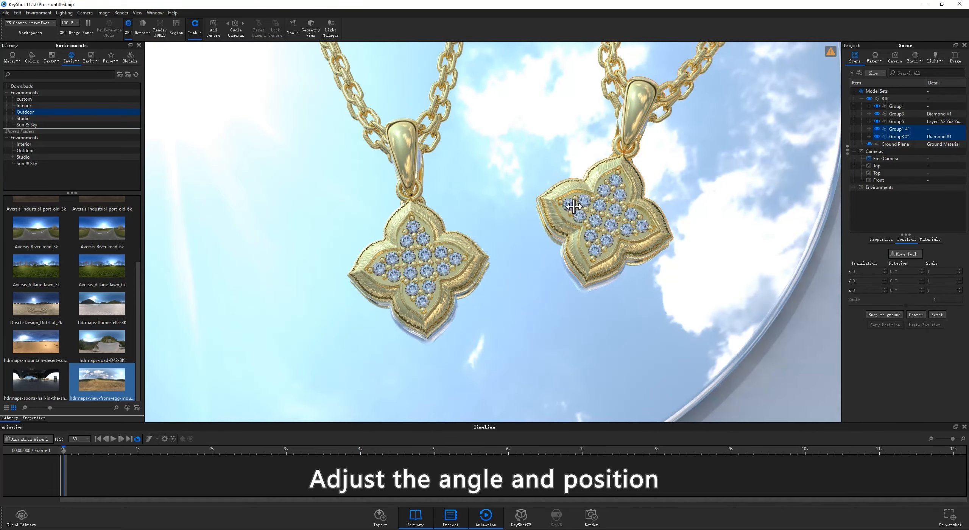
Step: Apply K Red-Matte to the copied necklace's chain parts and K Red-wire drawing to its pendant frame
{"action": "left_click", "coordinate": [12, 57]}
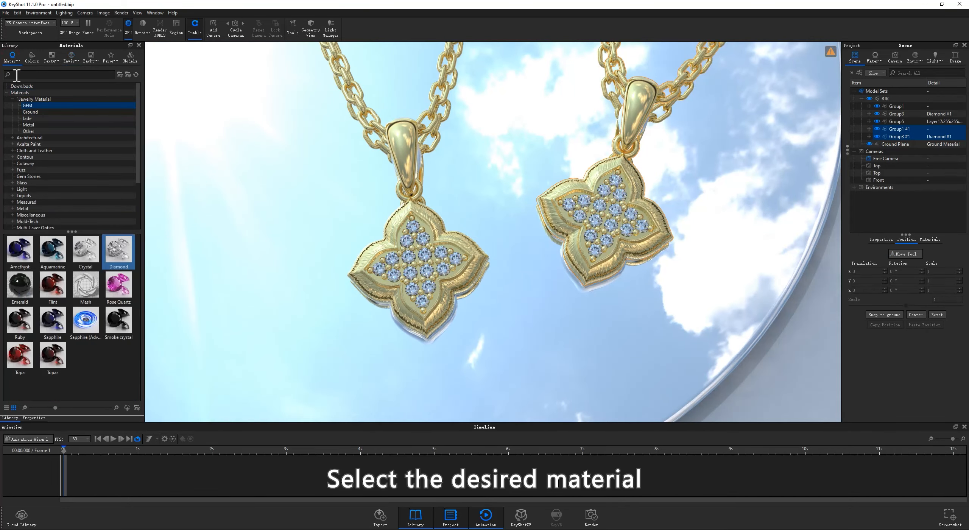
{"action": "left_click", "coordinate": [28, 125]}
{"action": "scroll", "coordinate": [55, 271], "scroll_direction": "down", "scroll_amount": 3}
{"action": "left_click_drag", "start_coordinate": [20, 354], "coordinate": [623, 100]}
{"action": "left_click_drag", "start_coordinate": [53, 388], "coordinate": [634, 218]}
Step: Set the brushed bump texture of the red-gold pendant frame to UV mapping with width and height 5
{"action": "double_click", "coordinate": [611, 173]}
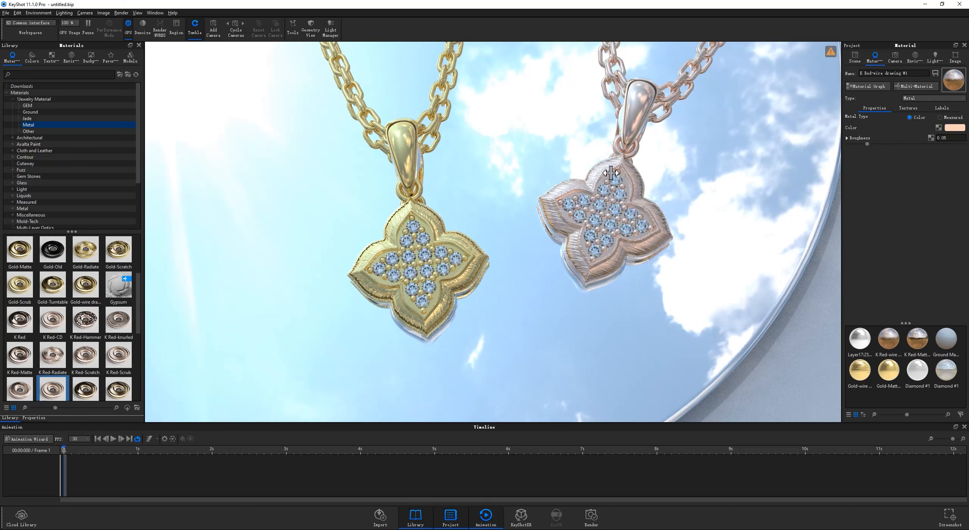
{"action": "left_click", "coordinate": [911, 109]}
{"action": "left_click", "coordinate": [926, 164]}
{"action": "left_click", "coordinate": [921, 188]}
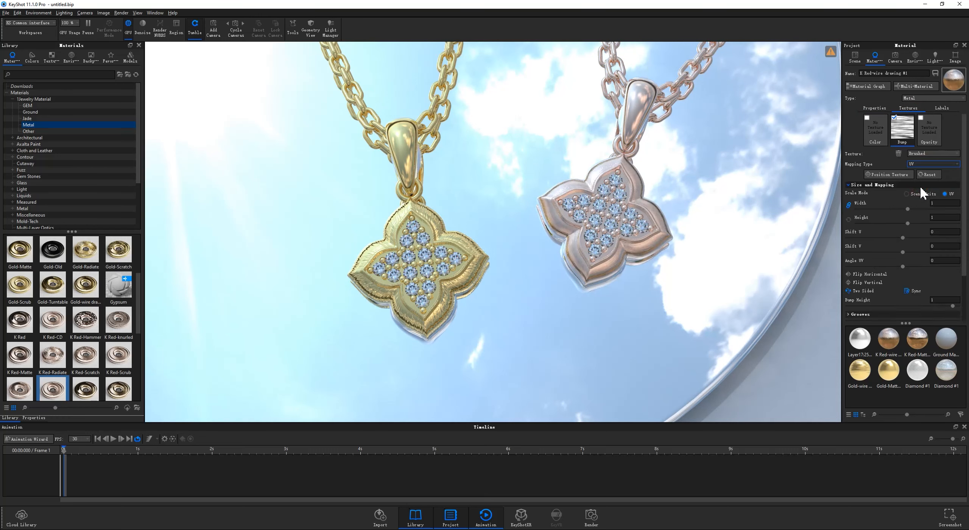
{"action": "double_click", "coordinate": [937, 202]}
{"action": "type", "text": "5"}
{"action": "key", "text": "Return"}
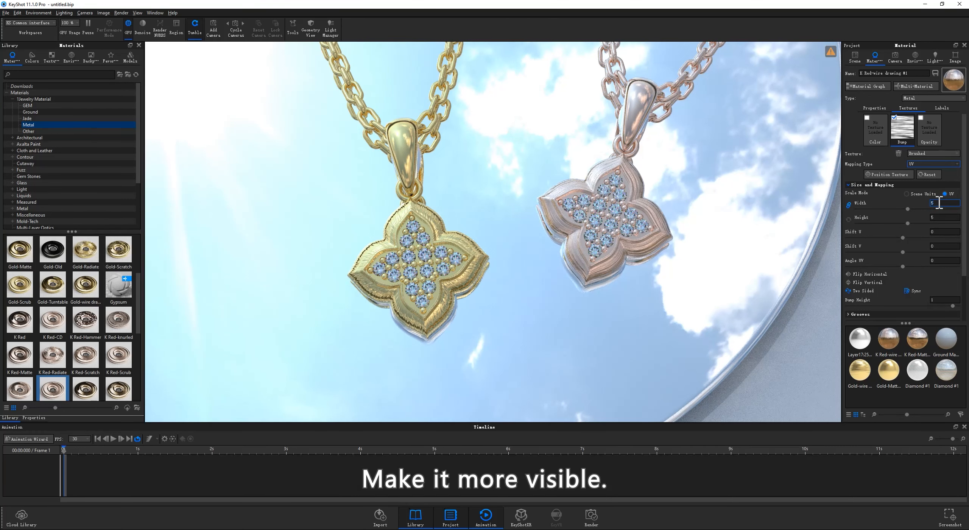
Step: Switch the image style to Photographic with Curve enabled, and set White Balance to -0.152 and Contrast to -0.196
{"action": "left_click", "coordinate": [955, 57]}
{"action": "left_click", "coordinate": [920, 135]}
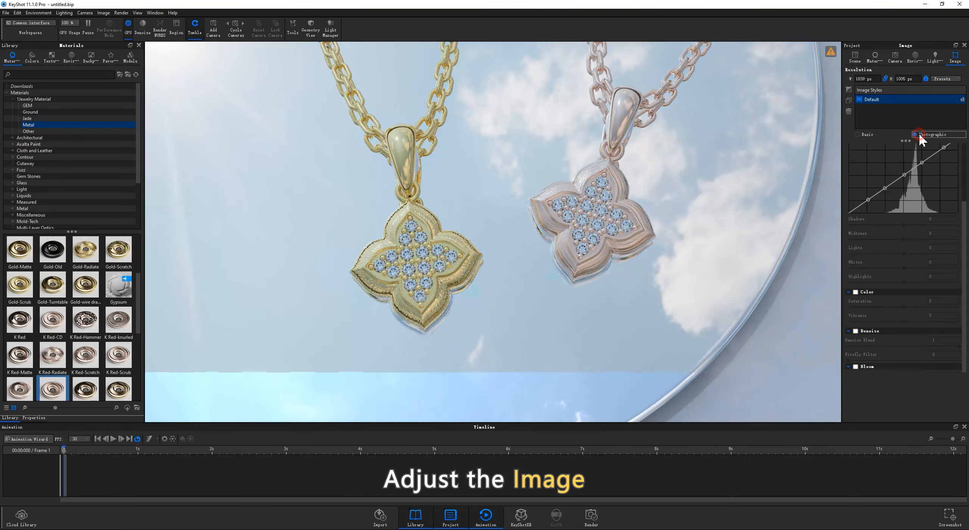
{"action": "left_click", "coordinate": [856, 216]}
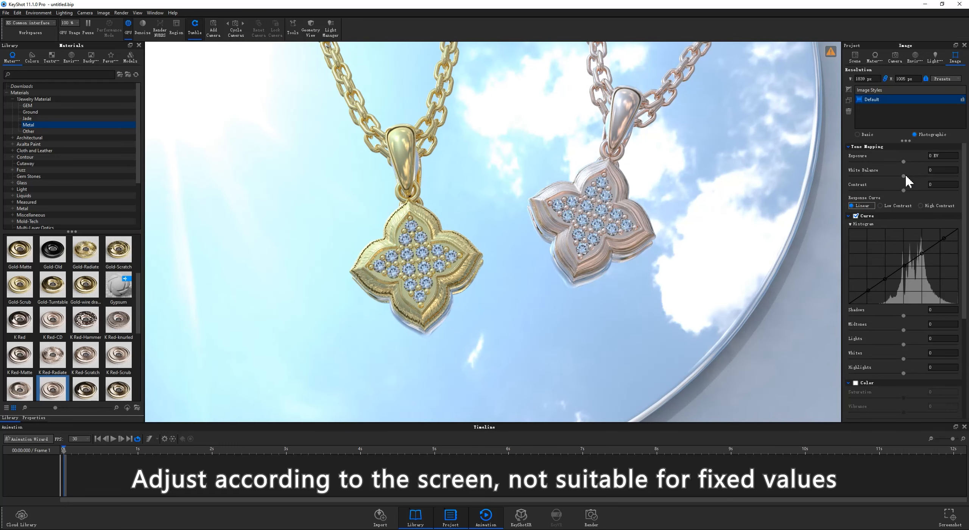
{"action": "left_click_drag", "start_coordinate": [903, 189], "coordinate": [893, 188]}
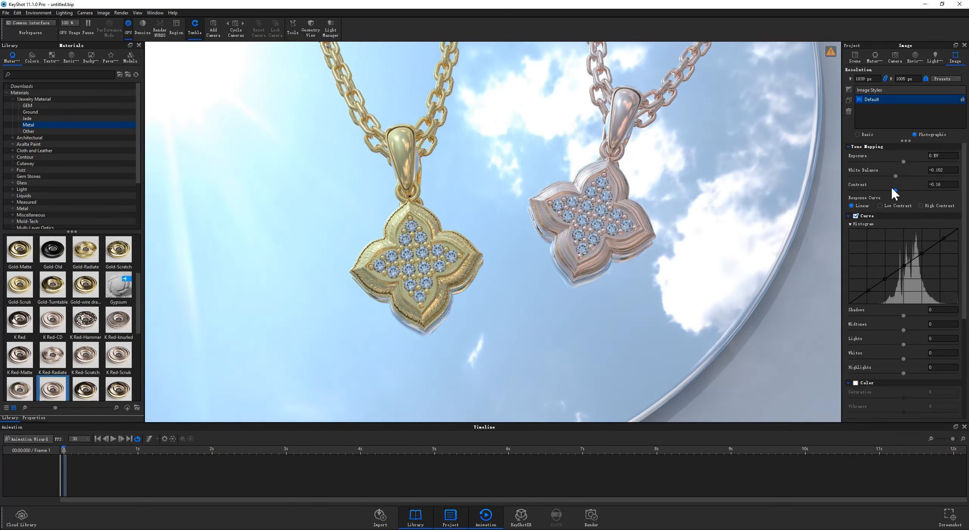
Step: Set the curve's Midtones to -0.326 and Lights to -0.066, and readjust the Contrast to -0.08
{"action": "scroll", "coordinate": [863, 299], "scroll_direction": "down", "scroll_amount": 2}
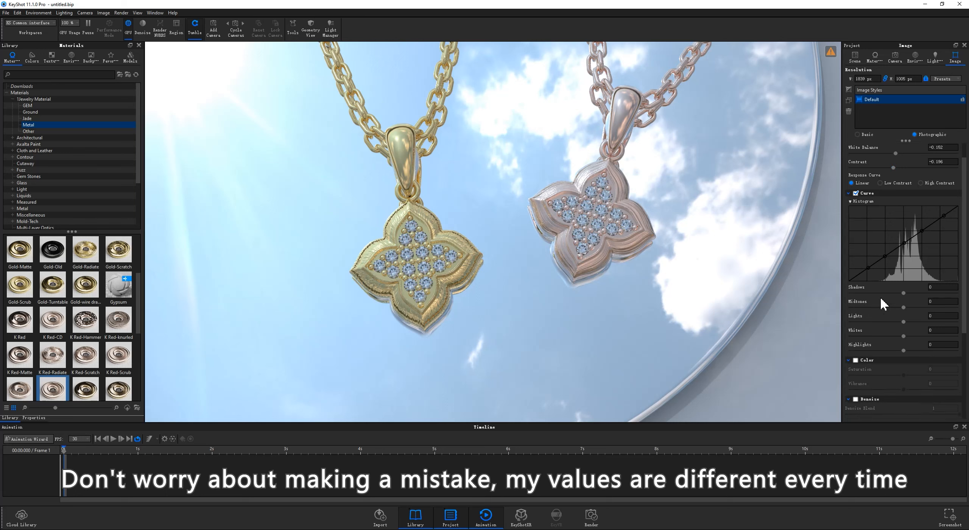
{"action": "mouse_move", "coordinate": [903, 285]}
{"action": "left_mouse_down"}
{"action": "mouse_move", "coordinate": [887, 285]}
{"action": "mouse_move", "coordinate": [899, 296]}
{"action": "left_mouse_up"}
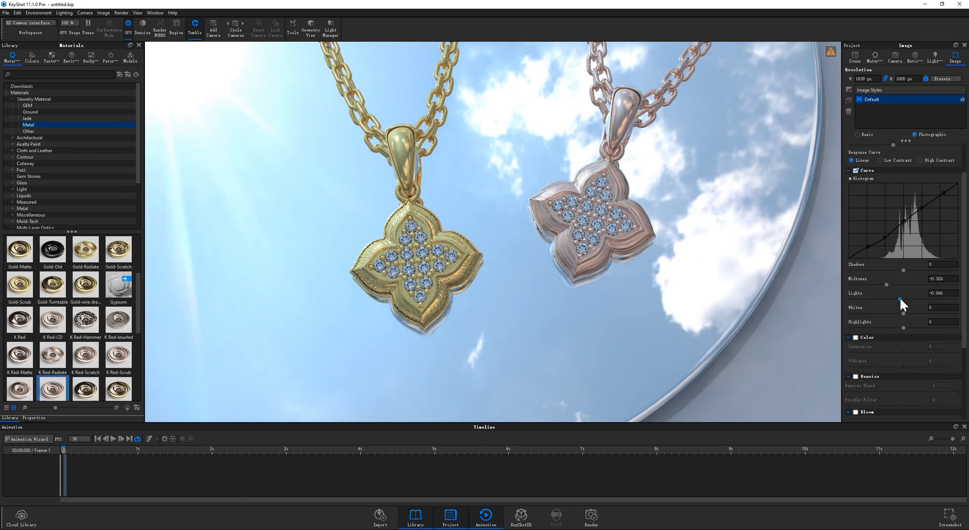
{"action": "scroll", "coordinate": [897, 182], "scroll_direction": "up", "scroll_amount": 1}
{"action": "left_click", "coordinate": [894, 168]}
{"action": "left_click_drag", "start_coordinate": [895, 168], "coordinate": [900, 168]}
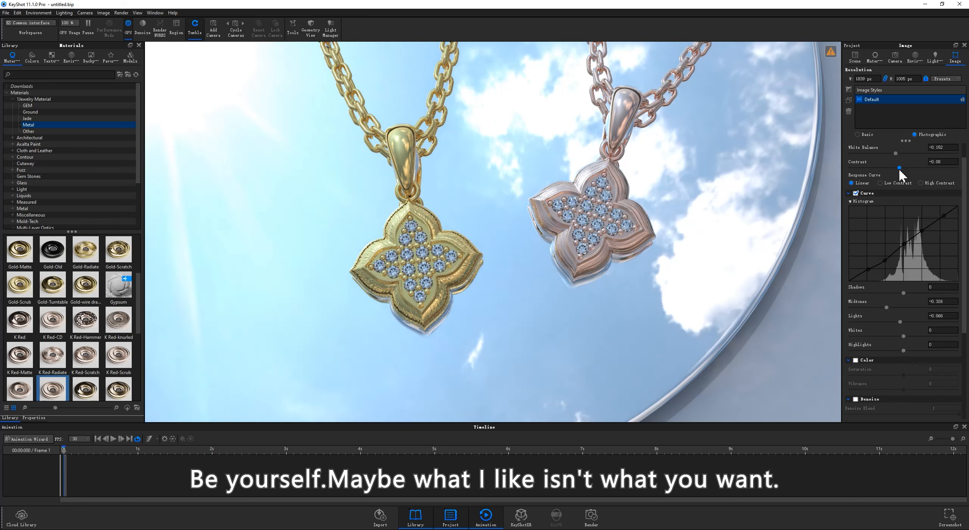
Step: Enable the image style's Color adjustment and set Saturation to 0.094 and Vibrance to 0.356
{"action": "scroll", "coordinate": [906, 209], "scroll_direction": "down", "scroll_amount": 2}
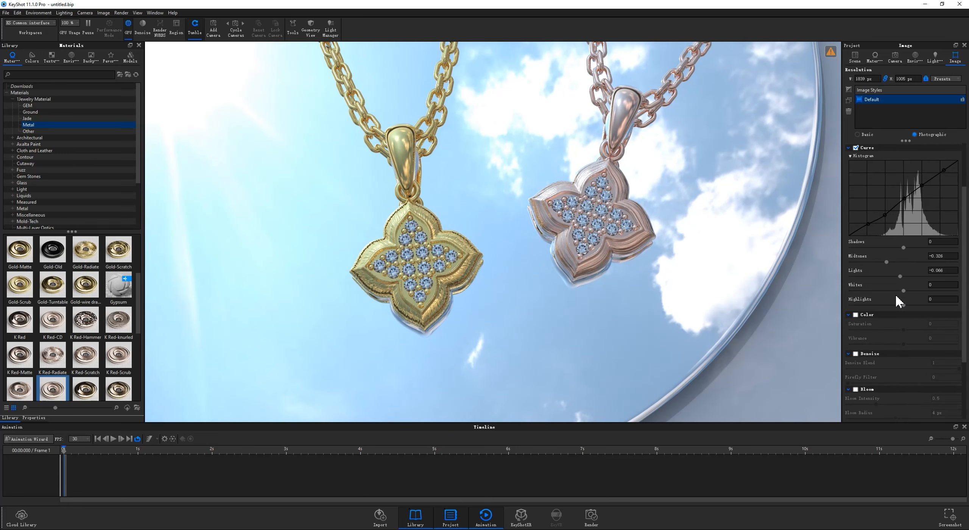
{"action": "left_click", "coordinate": [857, 315]}
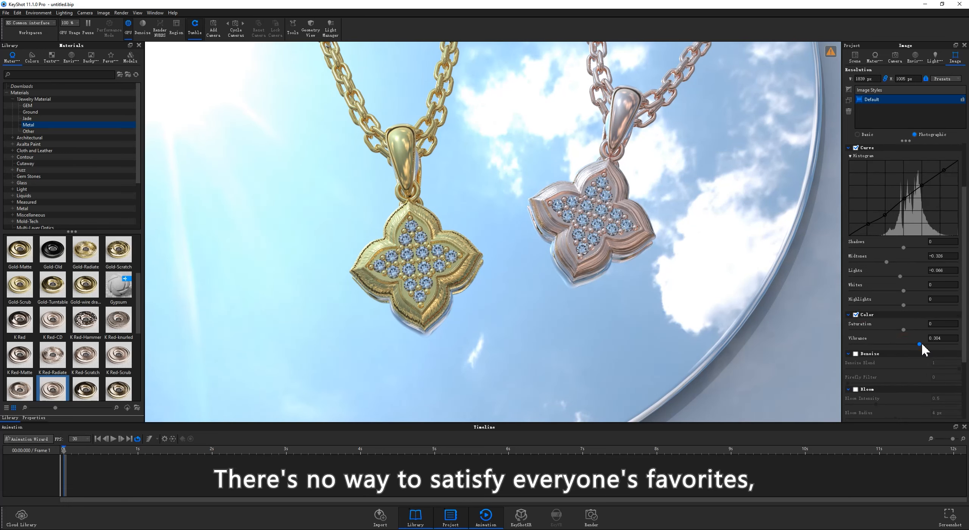
{"action": "left_click_drag", "start_coordinate": [933, 343], "coordinate": [911, 326]}
{"action": "scroll", "coordinate": [914, 329], "scroll_direction": "down", "scroll_amount": 1}
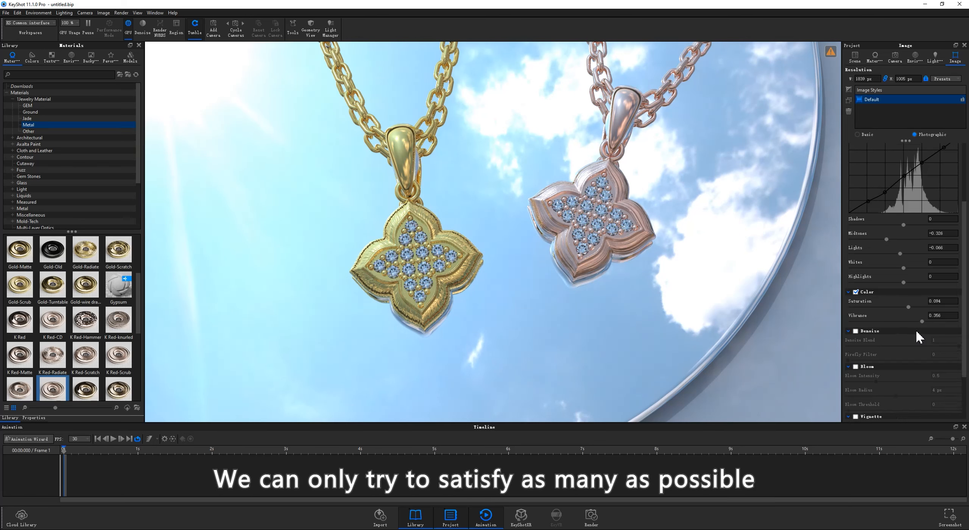
Step: Enable Bloom with an intensity of 1.122, a radius of 50 px and a threshold of 1.708
{"action": "left_click", "coordinate": [856, 367]}
{"action": "left_click", "coordinate": [941, 375]}
{"action": "type", "text": "2"}
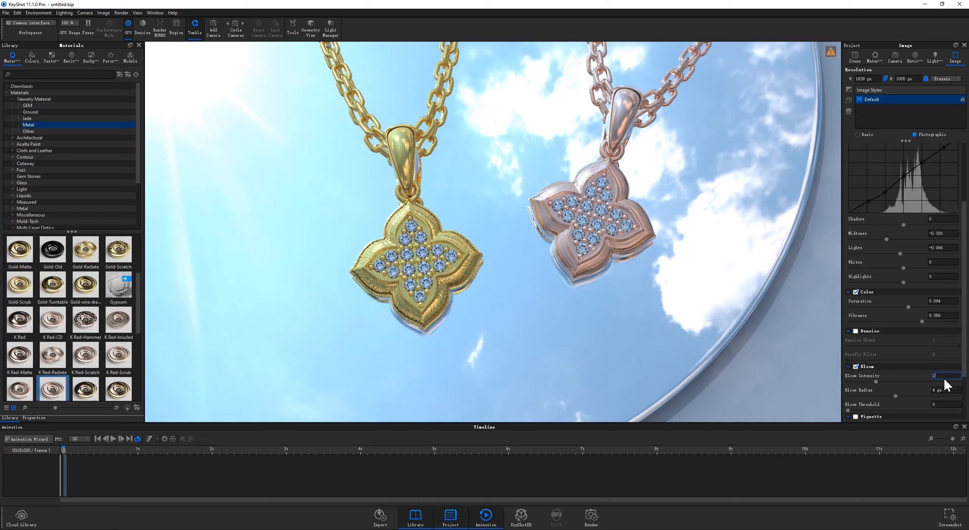
{"action": "key", "text": "Tab"}
{"action": "type", "text": "50"}
{"action": "key", "text": "Tab"}
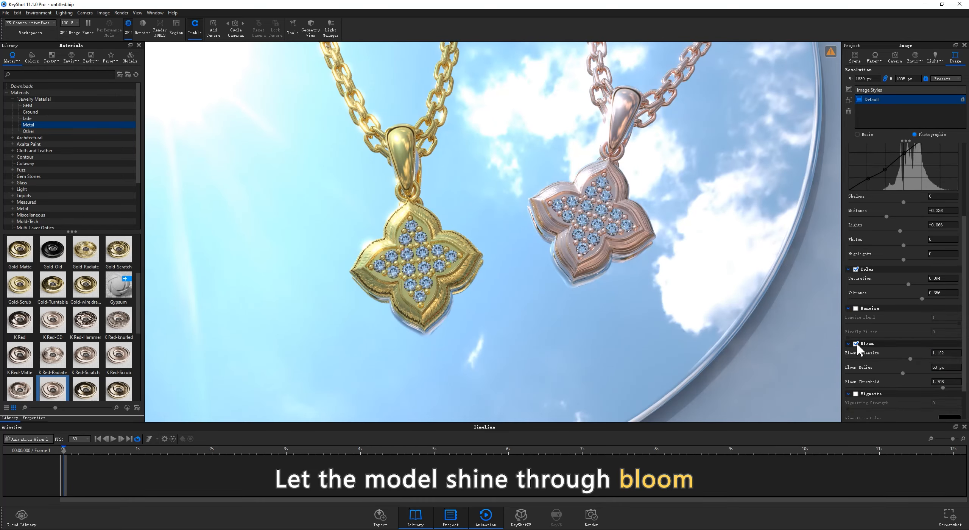
{"action": "scroll", "coordinate": [857, 342], "scroll_direction": "down", "scroll_amount": 3}
Step: Turn the view so the stones sparkle, and create an Orbit camera animation on a newly added camera
{"action": "left_click_drag", "start_coordinate": [539, 264], "coordinate": [573, 255]}
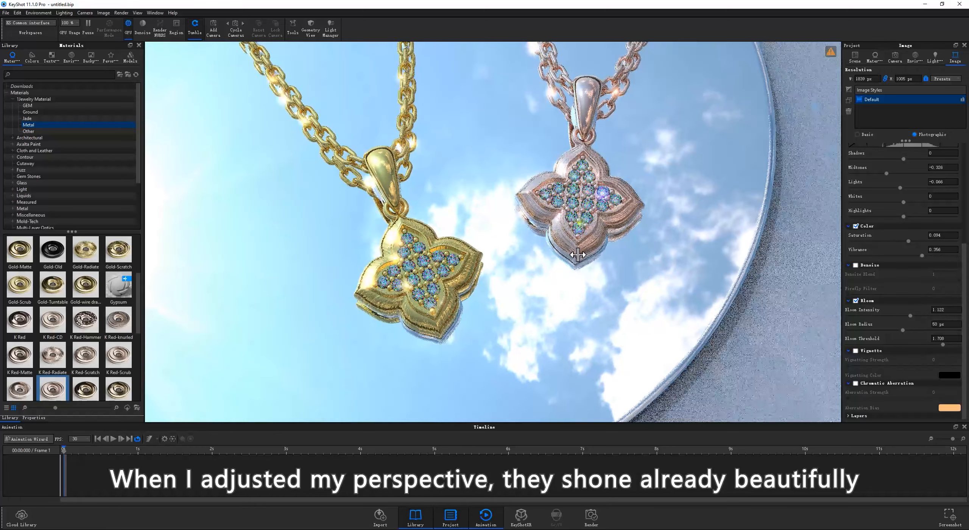
{"action": "left_click", "coordinate": [27, 439]}
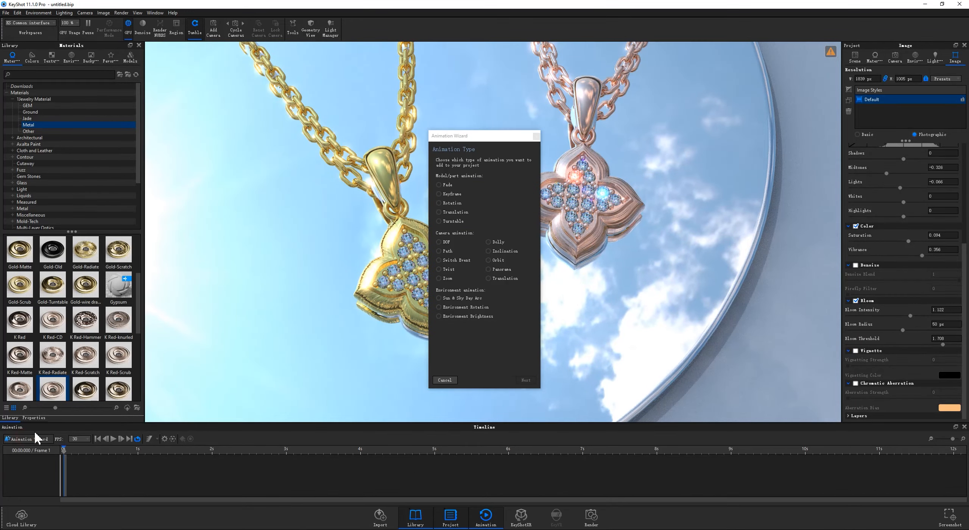
{"action": "left_click", "coordinate": [498, 261]}
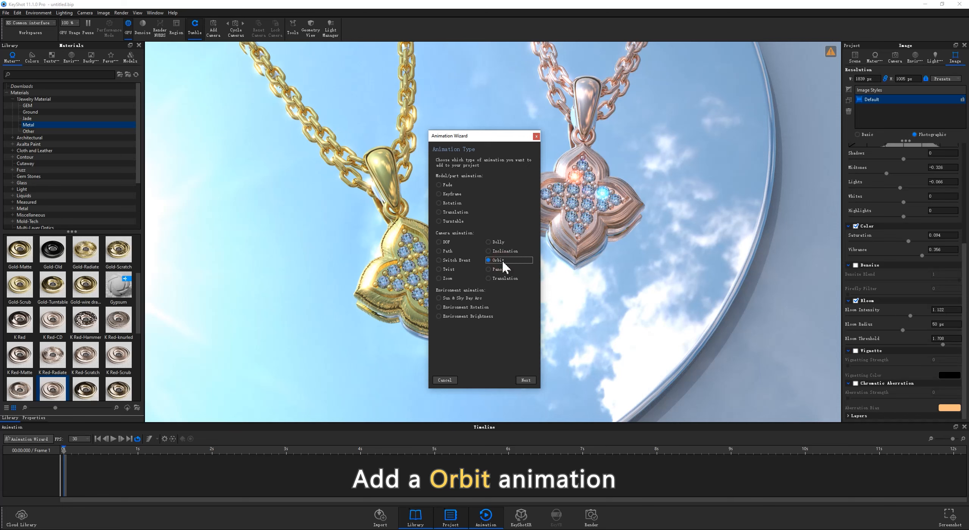
{"action": "left_click", "coordinate": [527, 381]}
{"action": "left_click", "coordinate": [453, 172]}
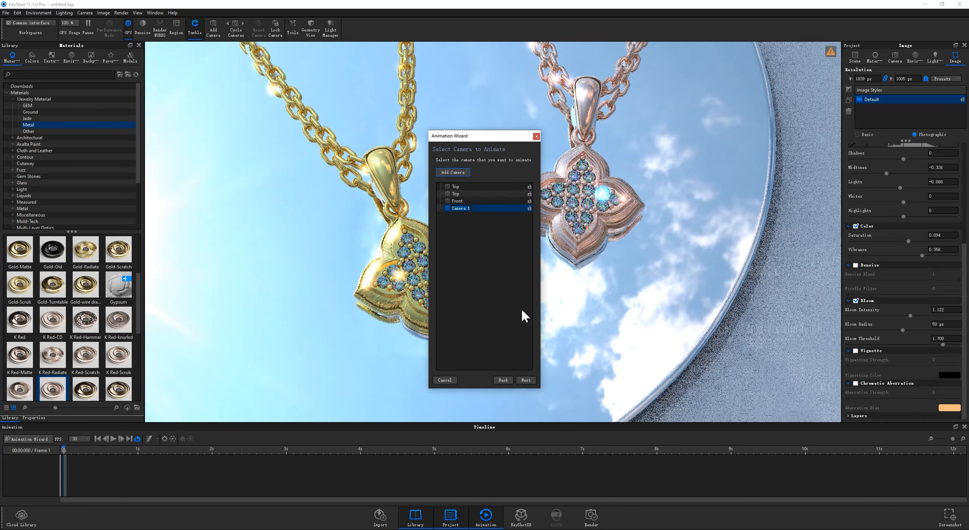
{"action": "left_click", "coordinate": [526, 380]}
{"action": "left_click", "coordinate": [526, 380]}
Step: Set the camera orbit's rotation to 40 degrees and scrub along the timeline to preview the animation
{"action": "left_click", "coordinate": [138, 458]}
{"action": "double_click", "coordinate": [51, 83]}
{"action": "type", "text": "420"}
{"action": "type", "text": "0"}
{"action": "key", "text": "Return"}
{"action": "left_click_drag", "start_coordinate": [90, 450], "coordinate": [134, 451]}
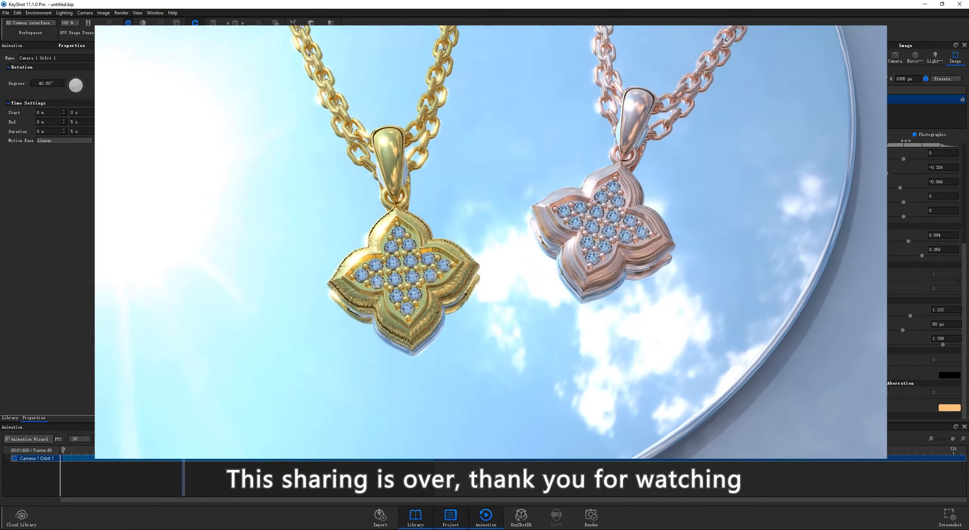